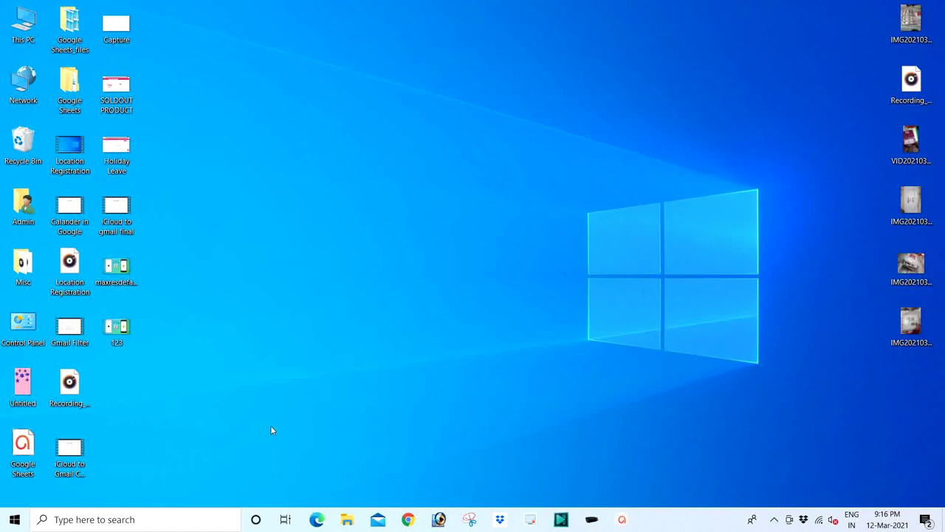
Launch Excel and create a blank workbook.
key(super+r)
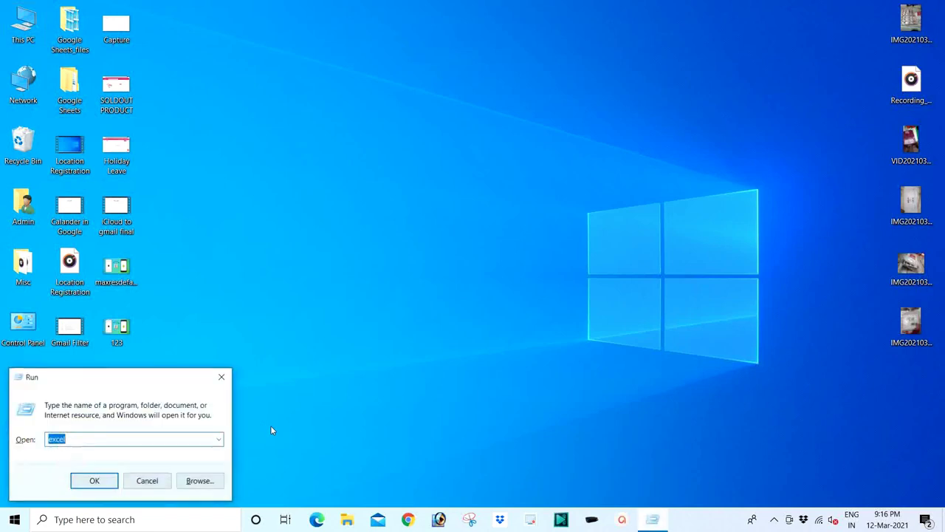
key(Escape)
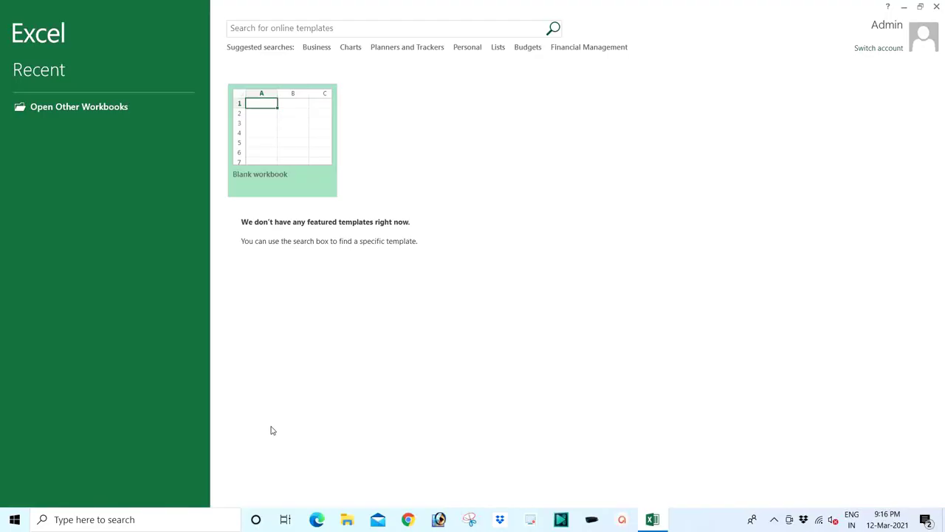
click(295, 133)
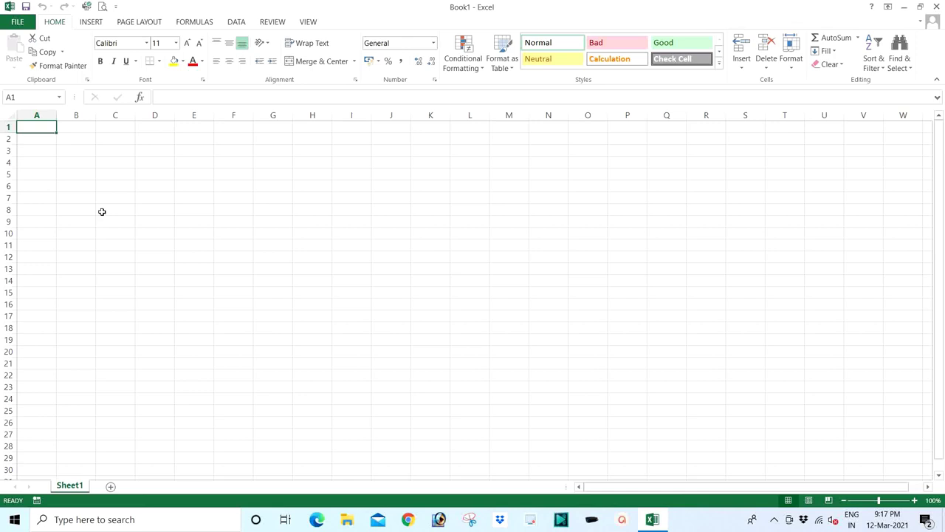
Enter the column headers Name in A1 and Phone in B1.
text(N)
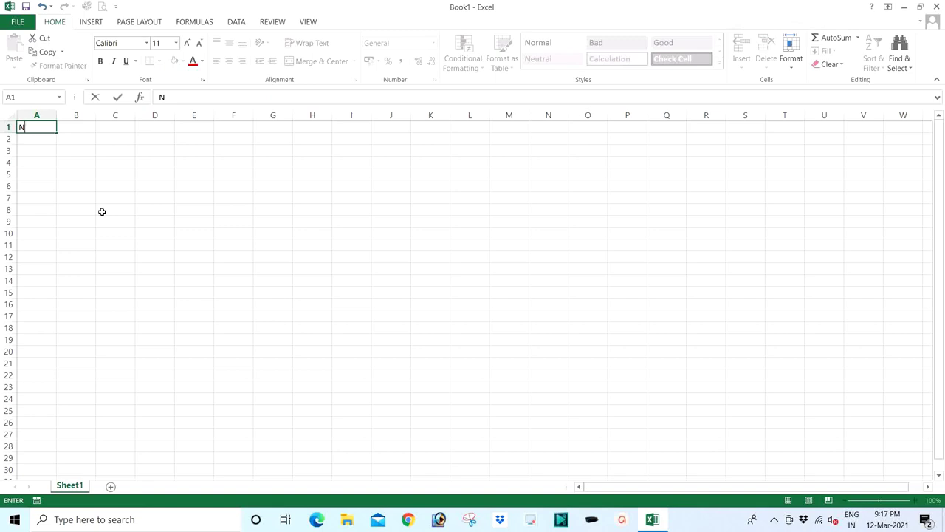
text(ame)
key(Return)
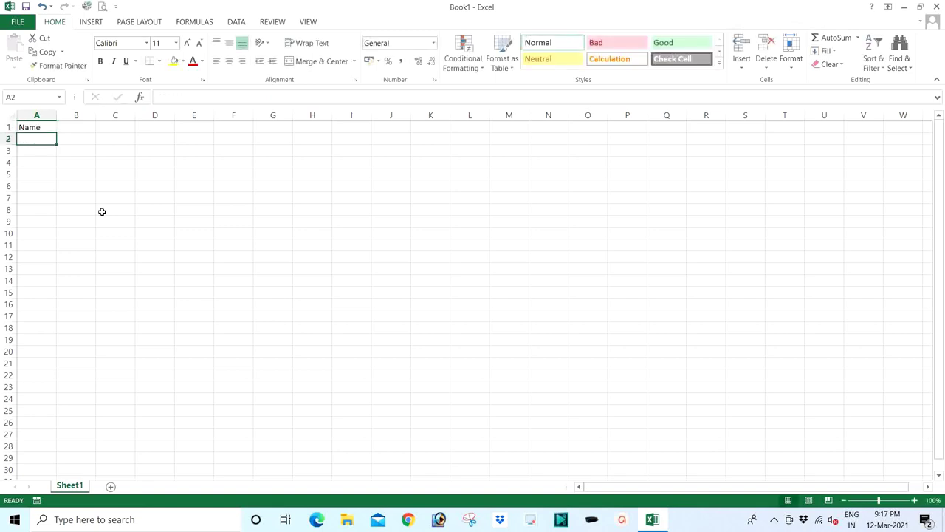
key(Up)
key(Right)
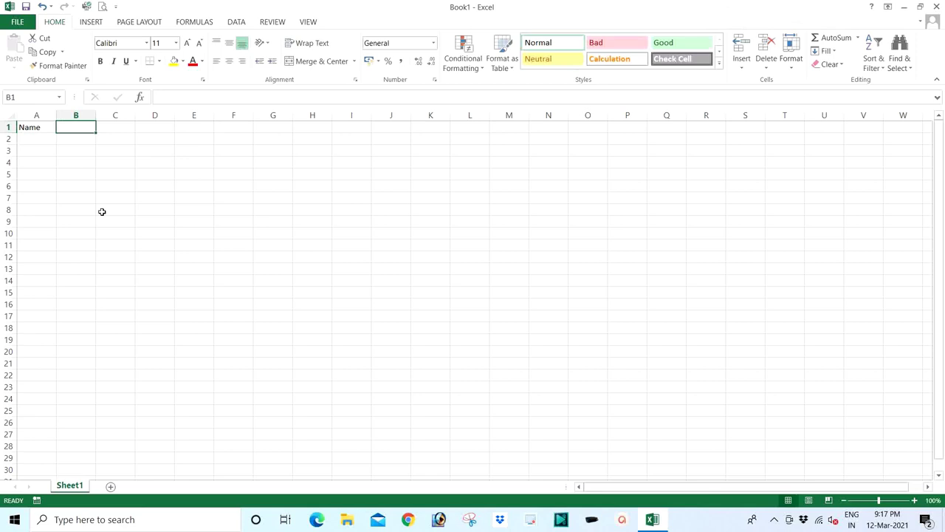
text(Phone)
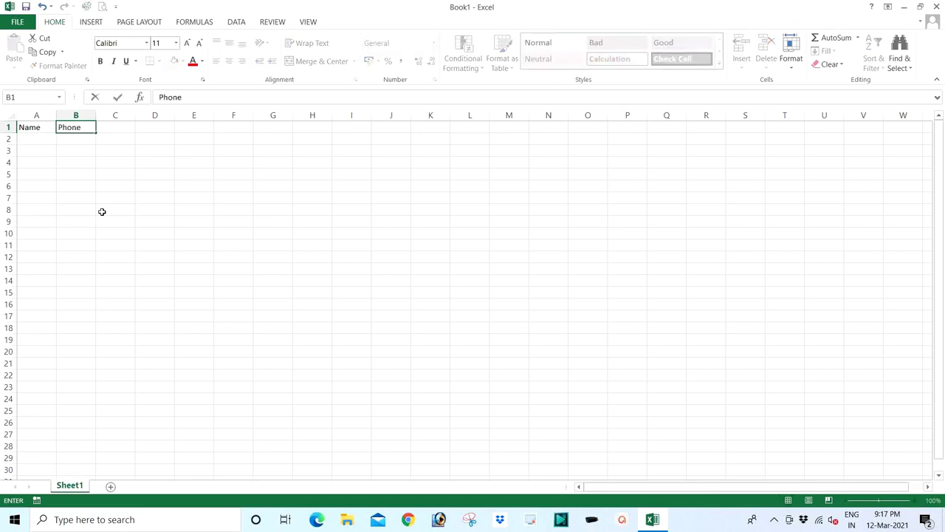
key(Return)
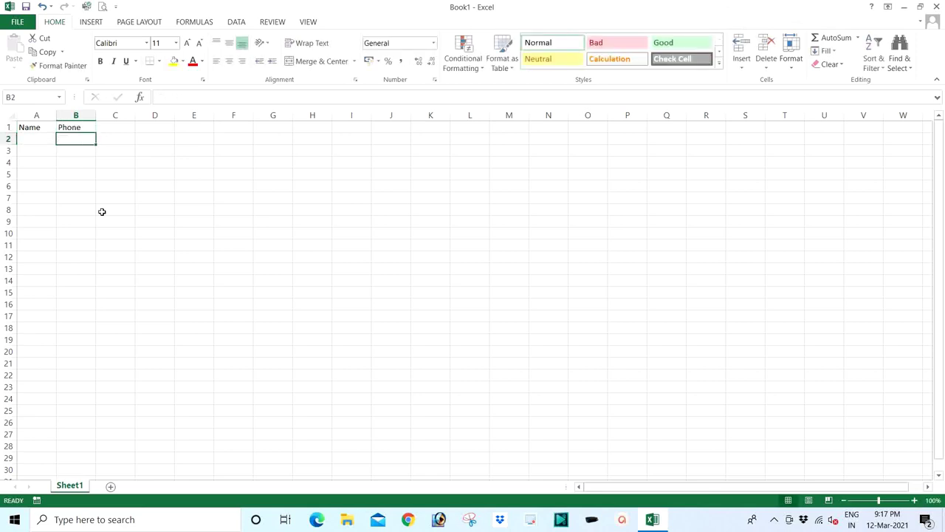
Examine the Name and Phone headers in cells A1 and B1 at 310% magnification.
drag(29, 127, 59, 127)
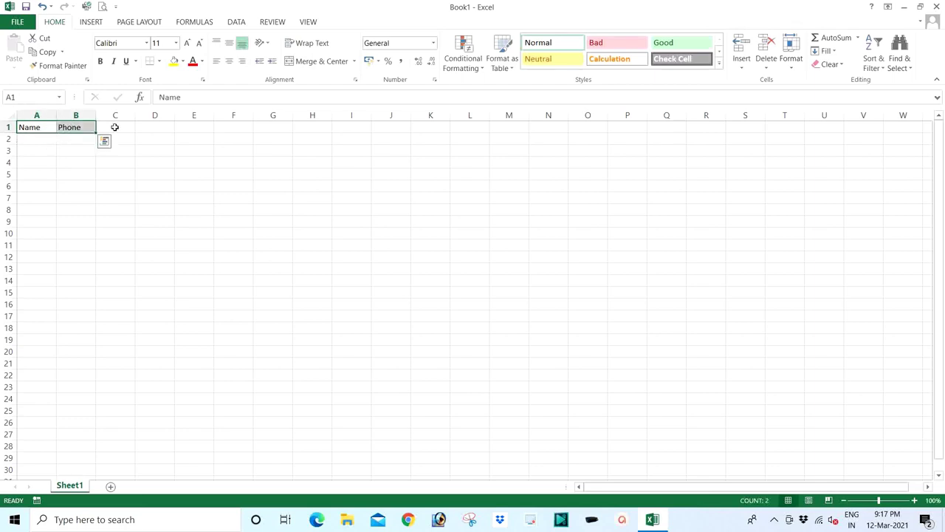
drag(880, 500, 893, 500)
click(915, 500)
click(915, 500)
click(915, 500)
click(915, 500)
click(915, 499)
click(915, 500)
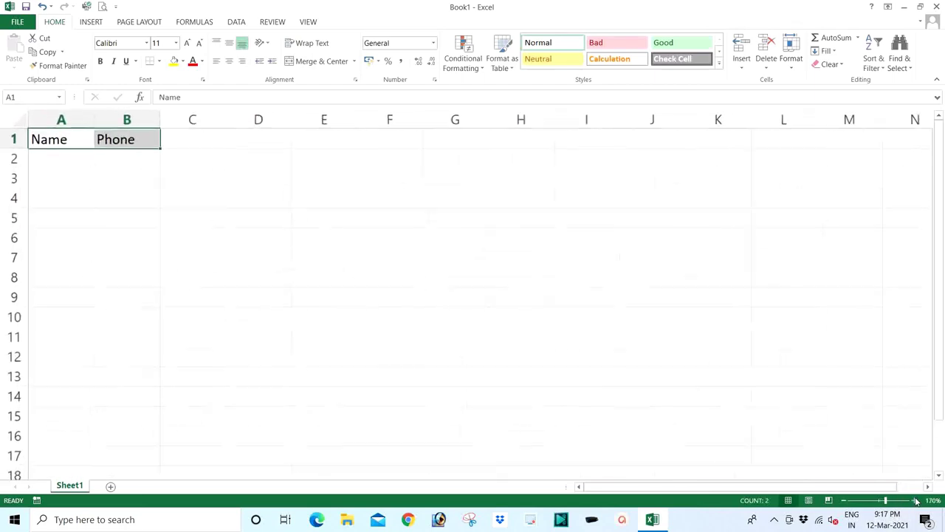
click(915, 500)
click(915, 500)
click(915, 500)
click(915, 500)
click(915, 500)
click(915, 499)
click(915, 500)
click(915, 500)
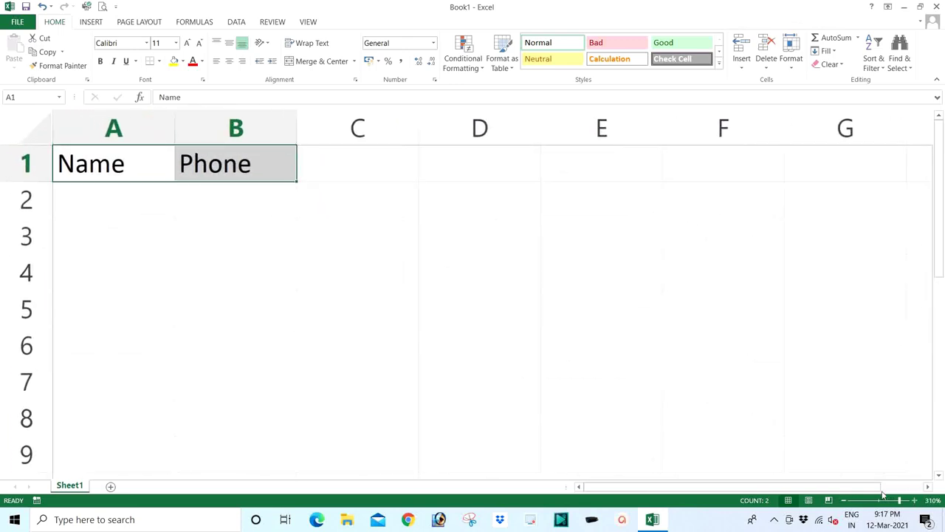
click(288, 276)
click(116, 164)
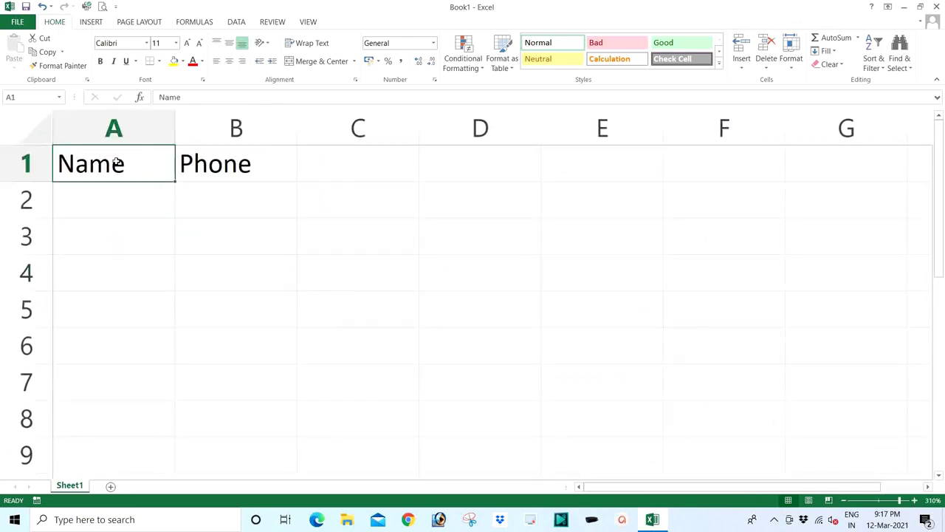
drag(116, 164, 183, 162)
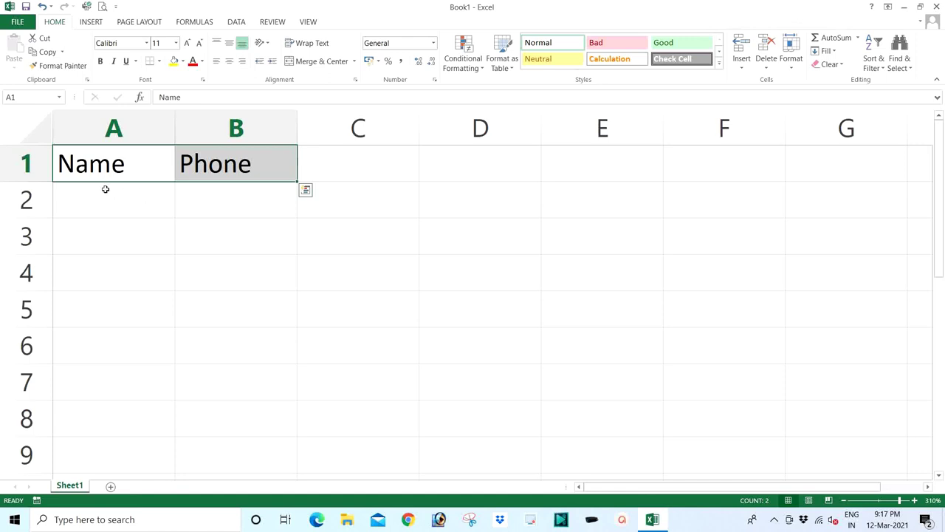
click(231, 169)
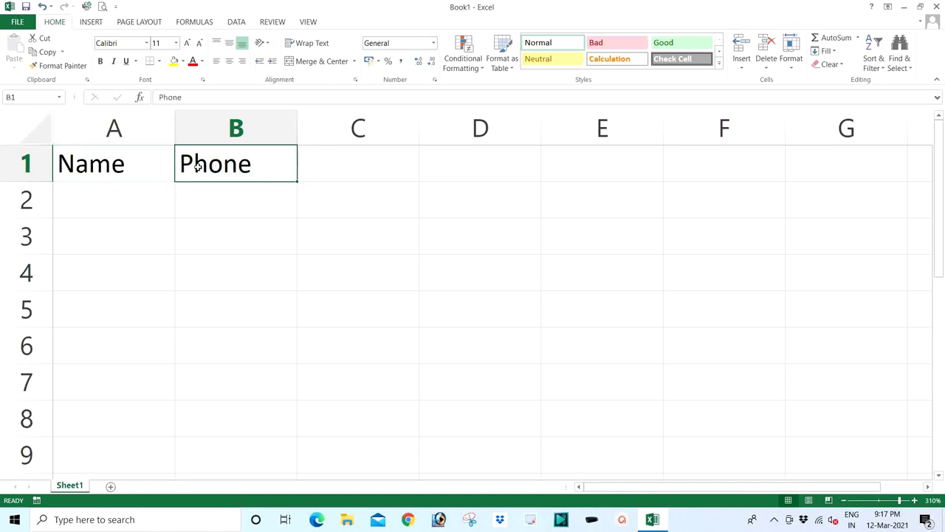
click(135, 166)
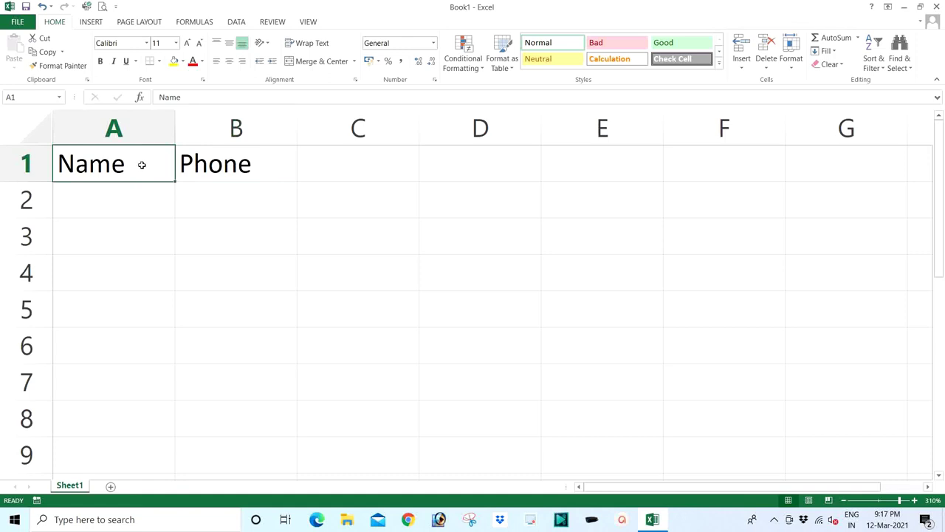
click(188, 165)
click(127, 164)
click(190, 165)
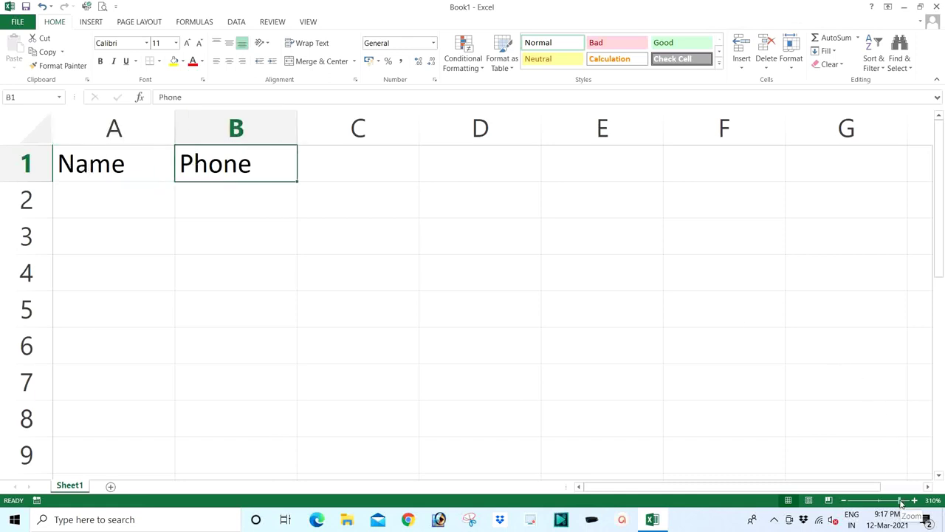
Enter the sample names Abc-1 in A2 and Abc-2 in A3.
drag(901, 503, 879, 502)
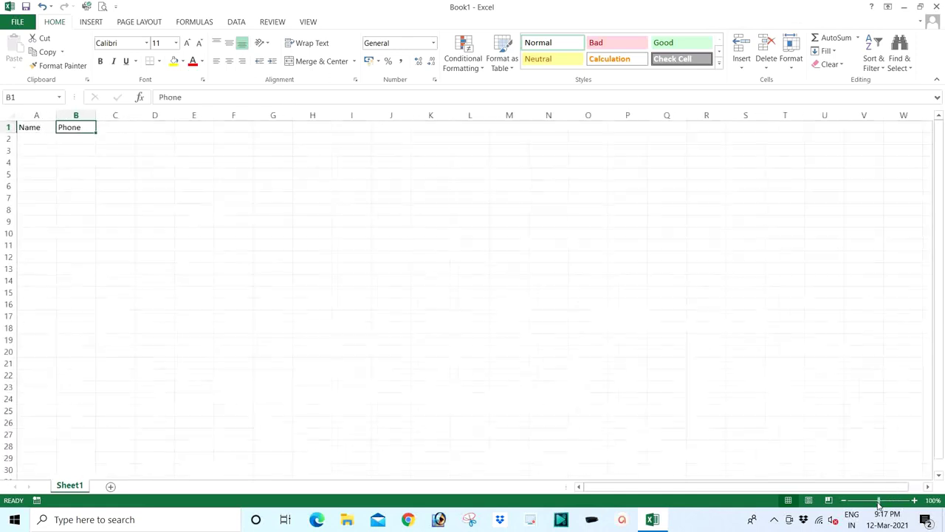
click(34, 141)
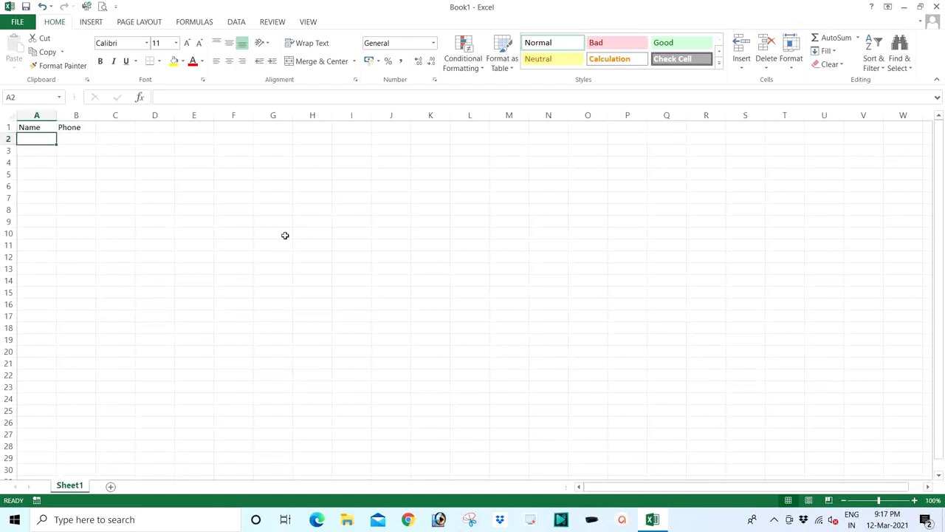
text(A)
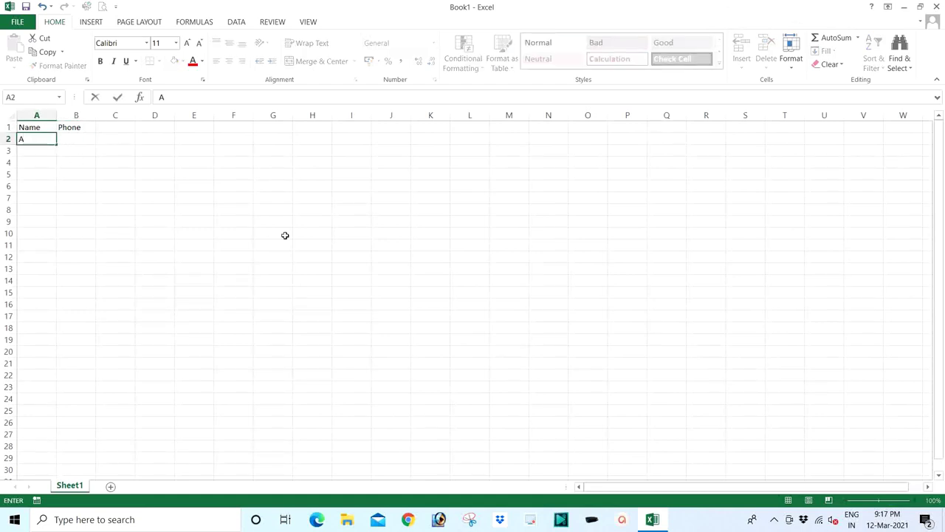
text(bc-1)
key(Return)
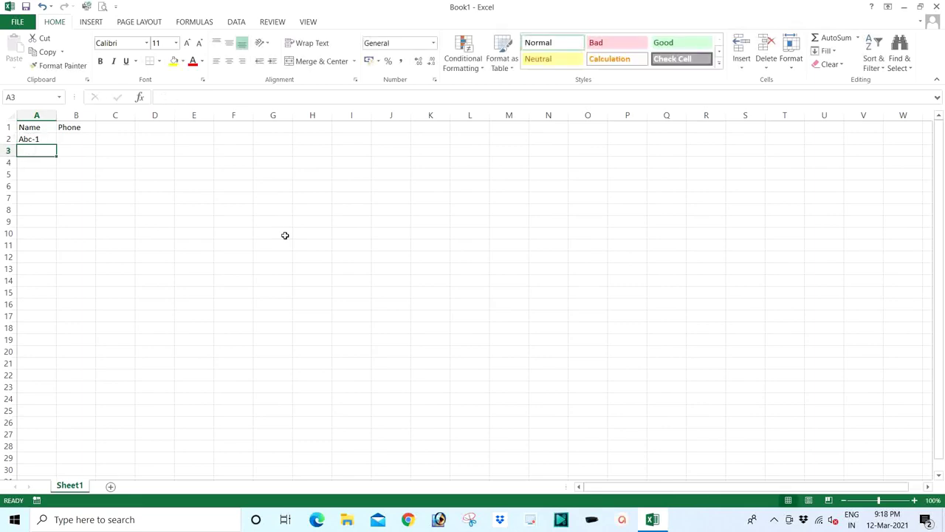
text(A)
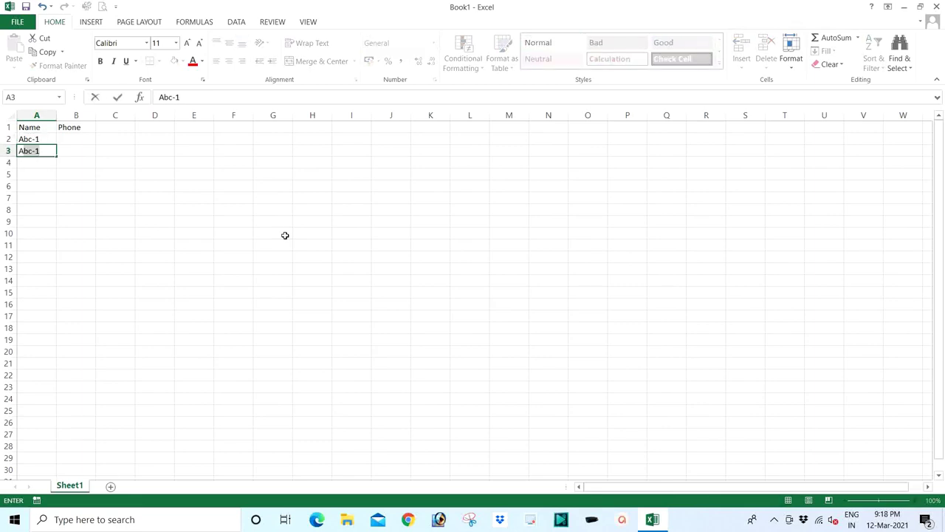
text(bc-2)
key(Return)
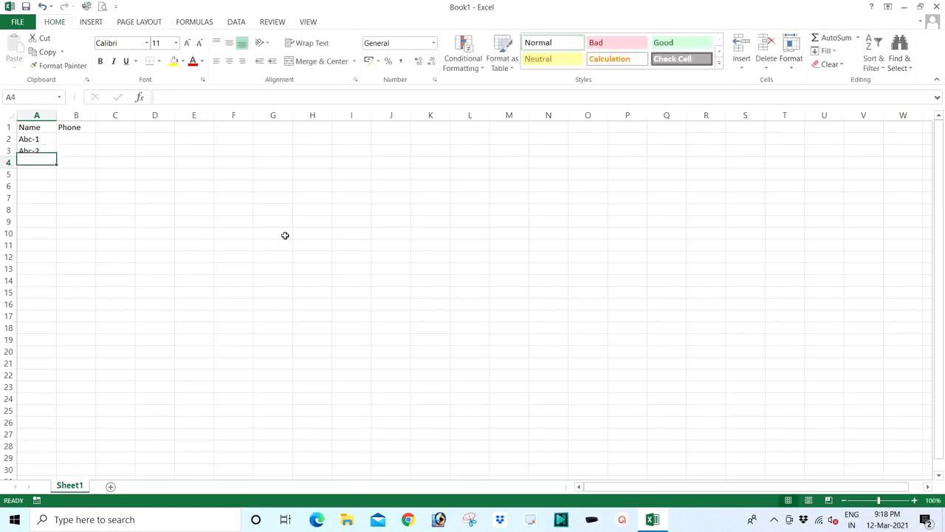
Extend the name series in A2:A3 down column A to Abc-100 in row 101.
drag(37, 139, 45, 427)
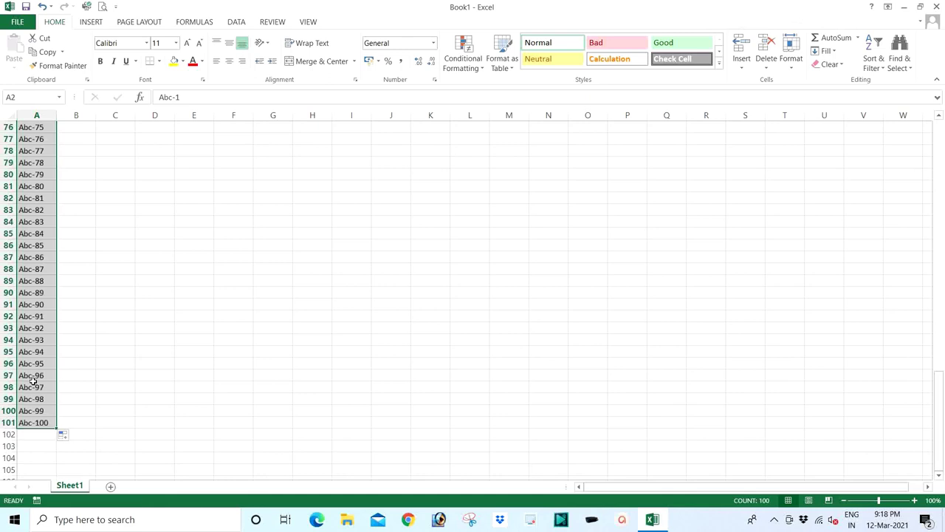
scroll(48, 347, up, 7)
scroll(48, 341, up, 18)
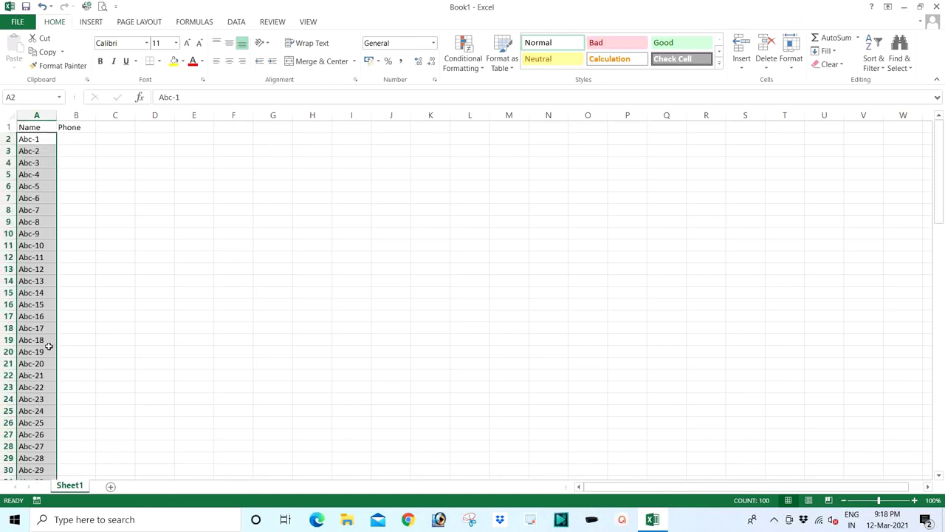
Enter a ten-digit phone number in B2 for the first name.
click(66, 141)
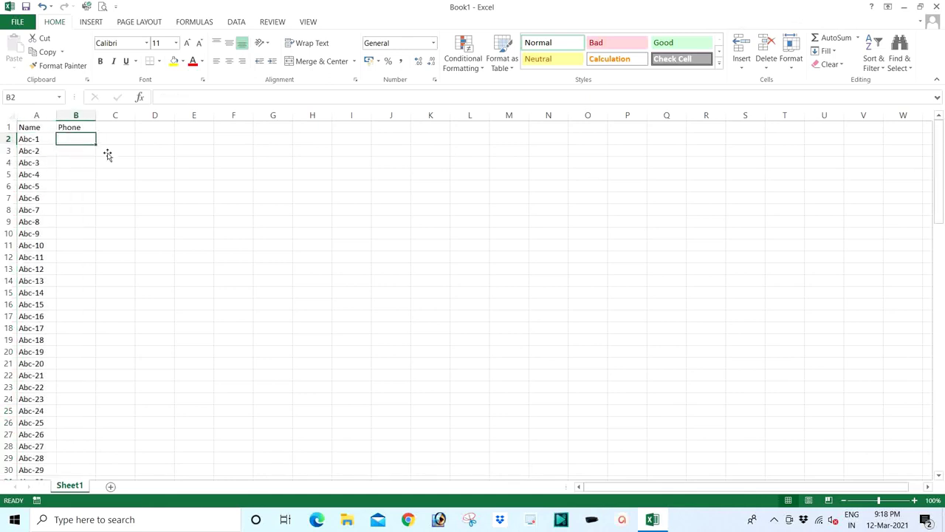
text(123456789)
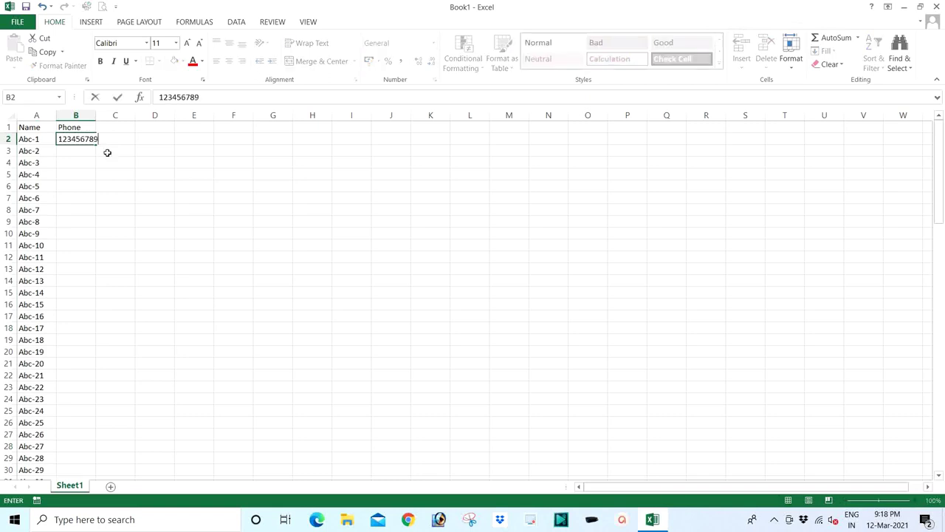
key(Return)
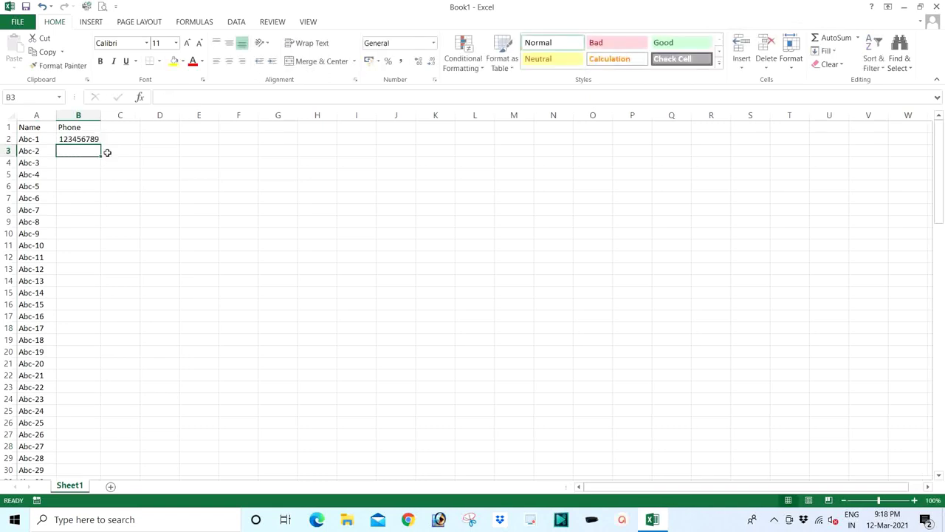
click(93, 139)
click(215, 97)
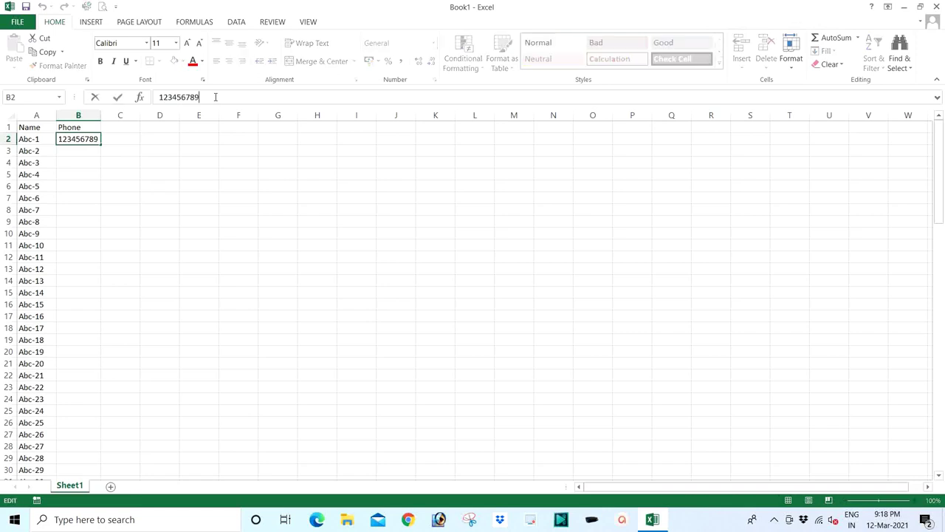
text(0)
key(Return)
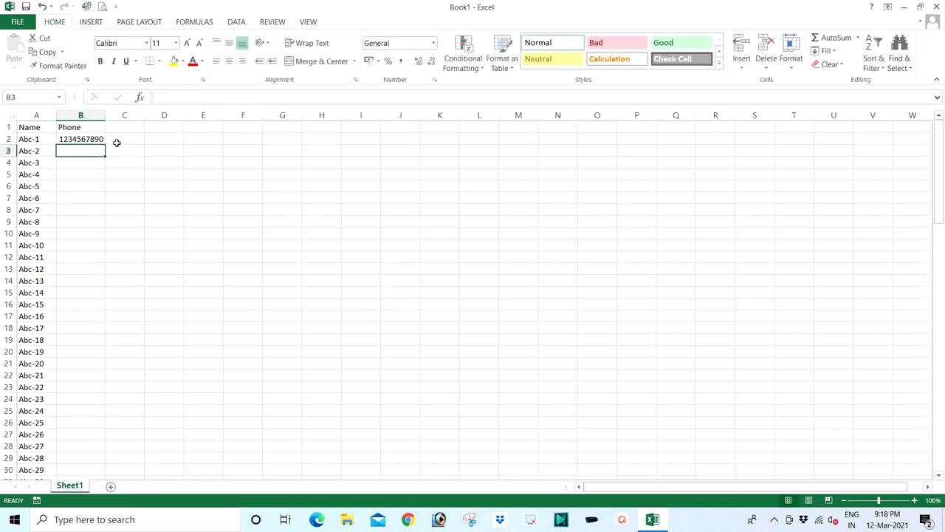
Format cell B2 with the Special category's Phone Number type for the English (United States) locale.
click(88, 139)
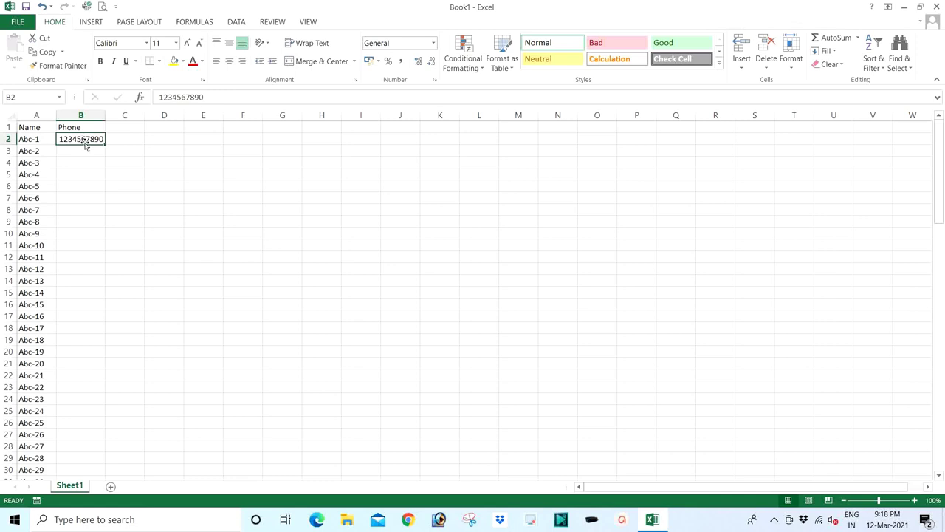
right_click(79, 139)
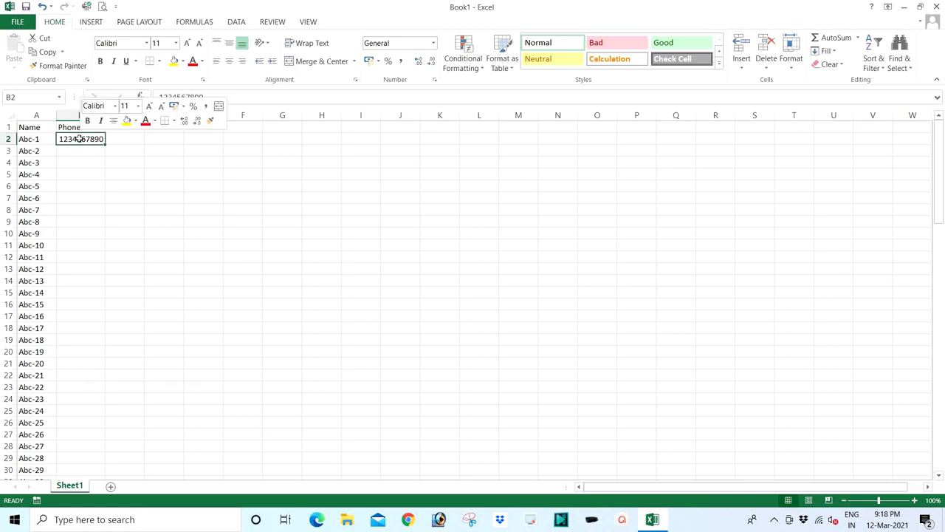
key(Escape)
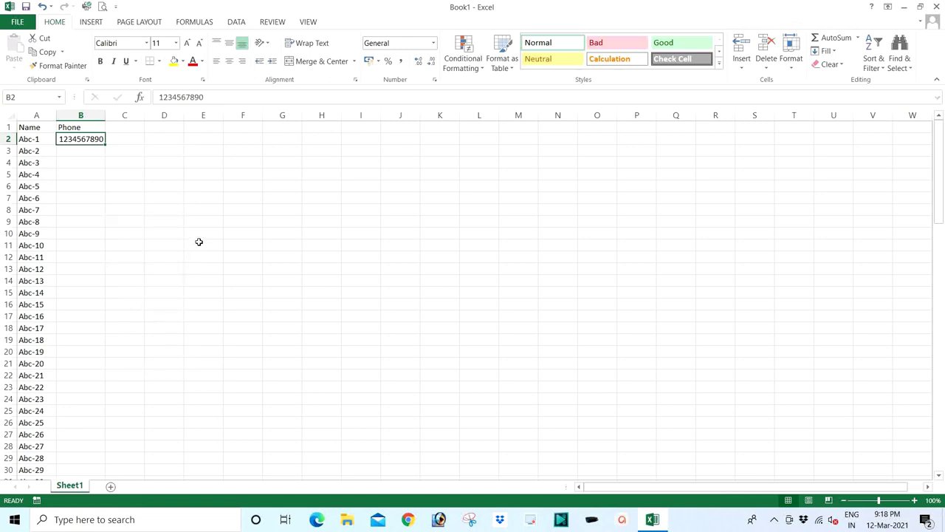
key(ctrl+1)
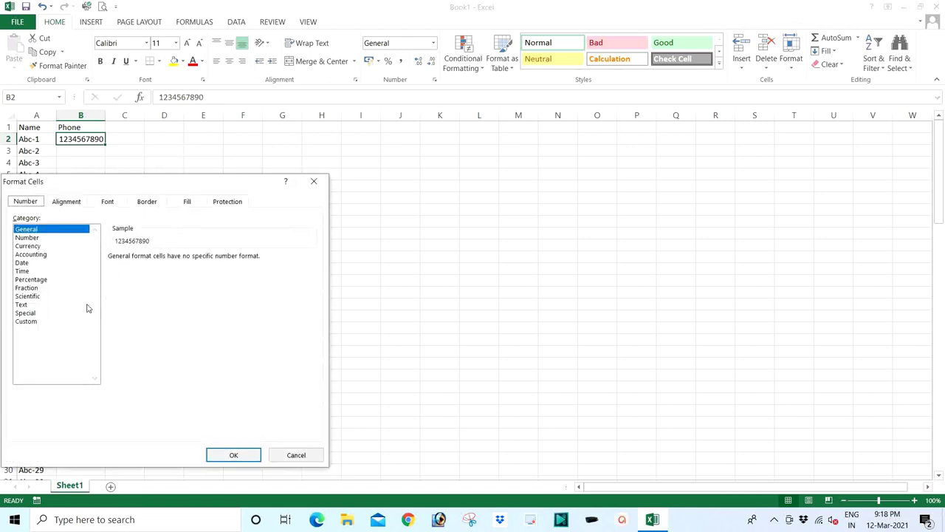
click(25, 313)
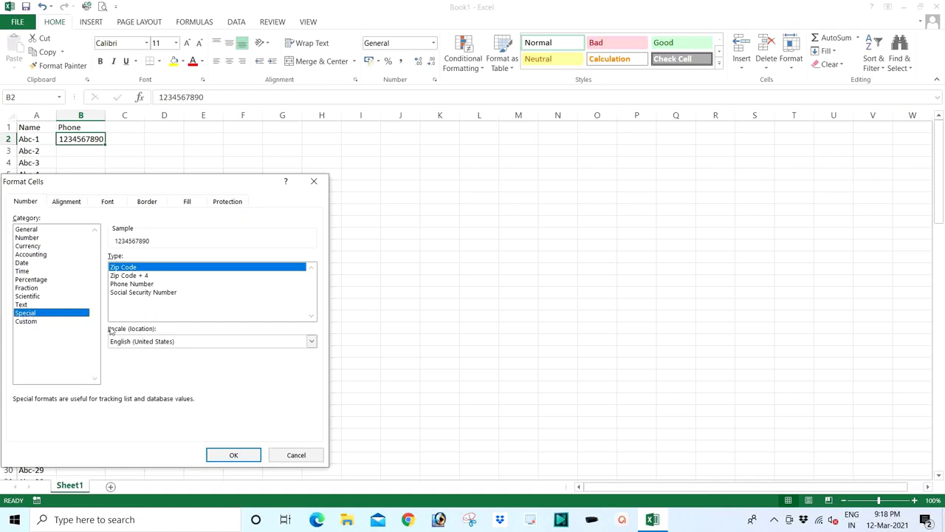
click(128, 287)
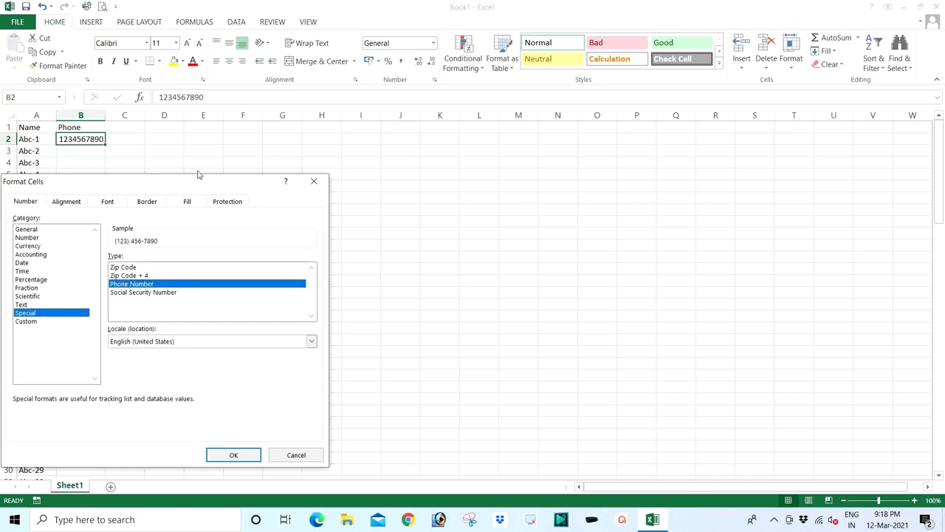
drag(175, 186, 339, 150)
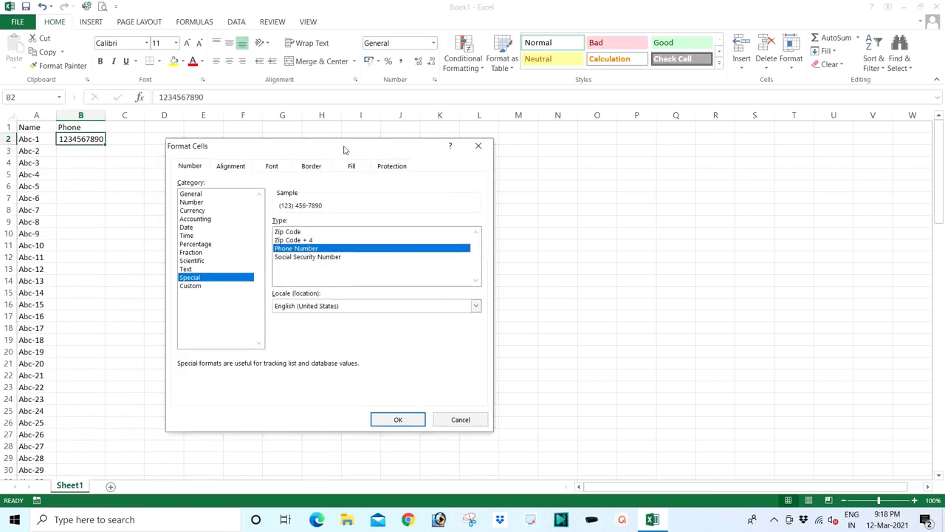
click(397, 419)
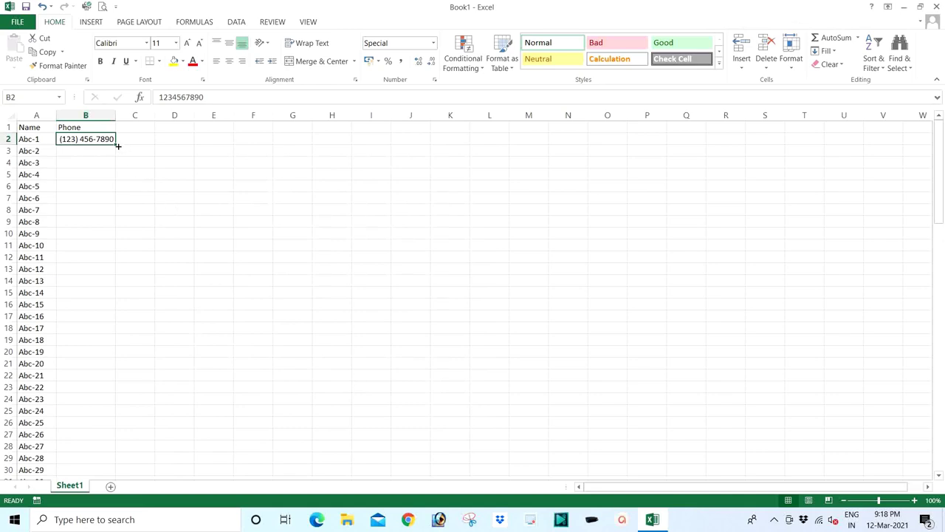
Fill the formatted phone number from B2 down column B to row 101, alongside Abc-100.
drag(115, 146, 111, 455)
scroll(104, 355, up, 8)
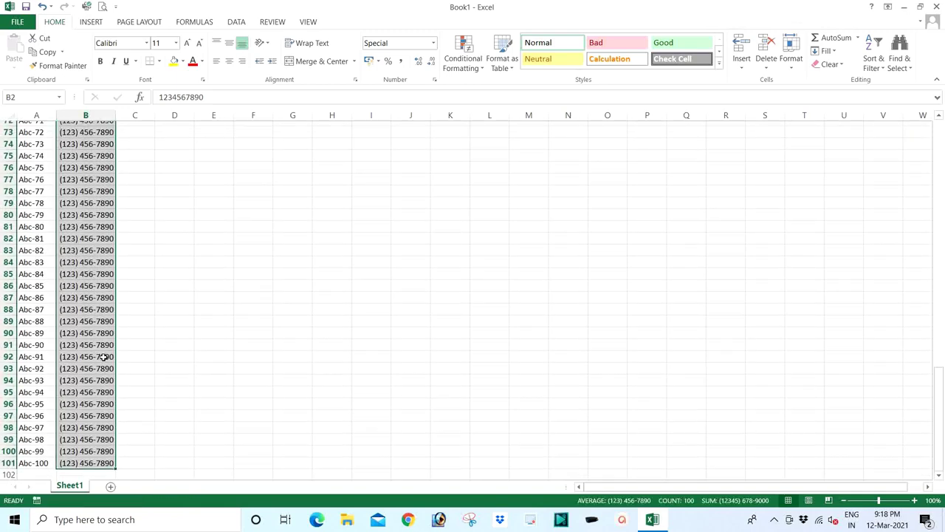
scroll(103, 355, up, 16)
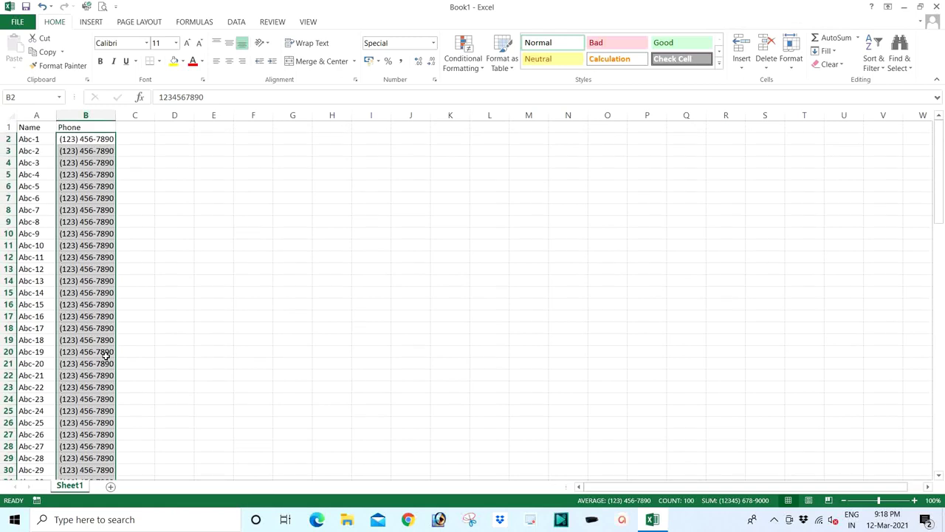
click(36, 139)
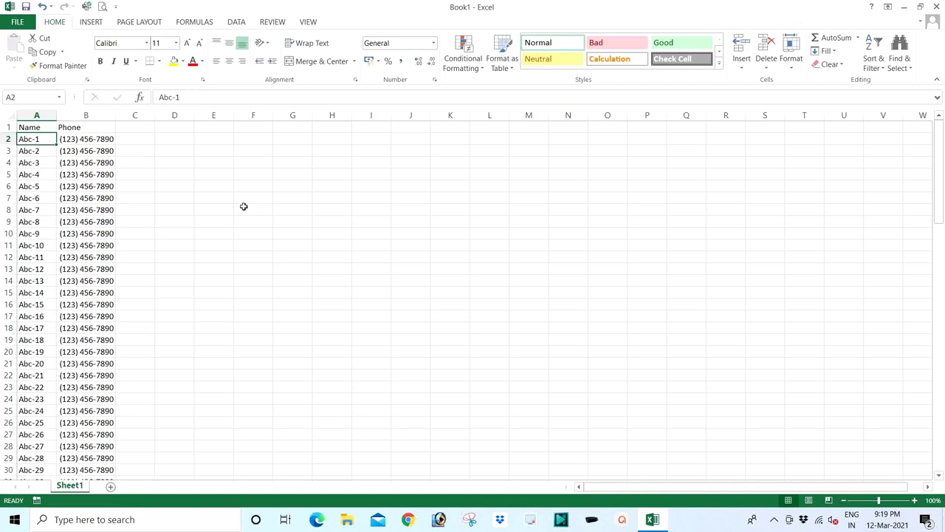
Save the workbook to the Desktop as a CSV (Comma delimited) file named "add contacts" and close it without saving again.
click(17, 22)
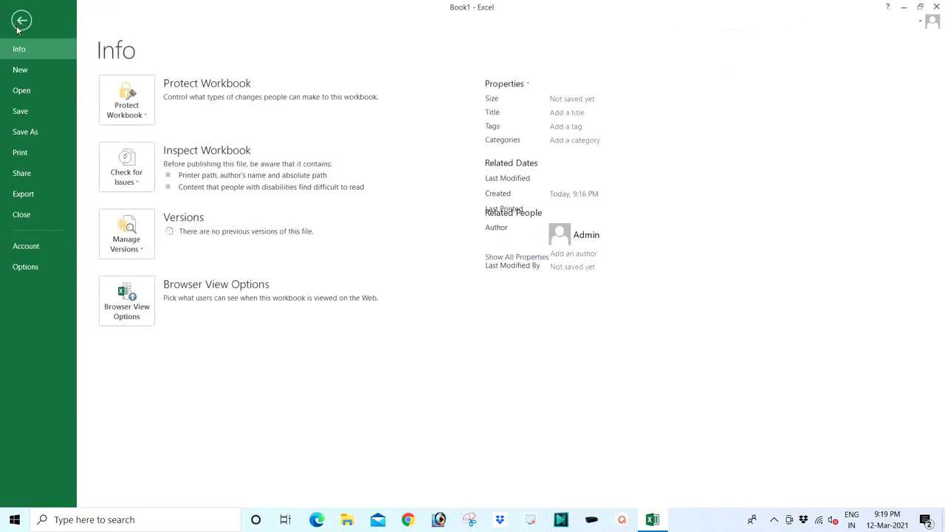
click(28, 110)
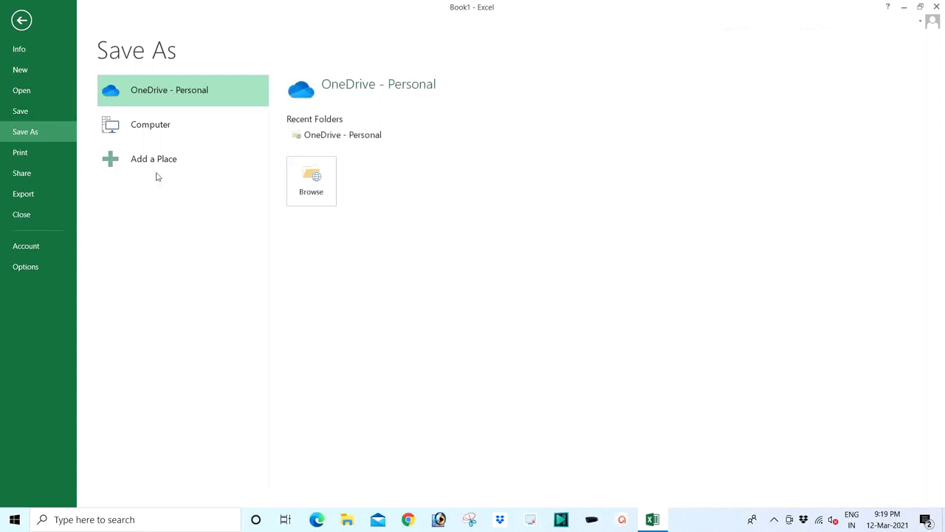
click(138, 128)
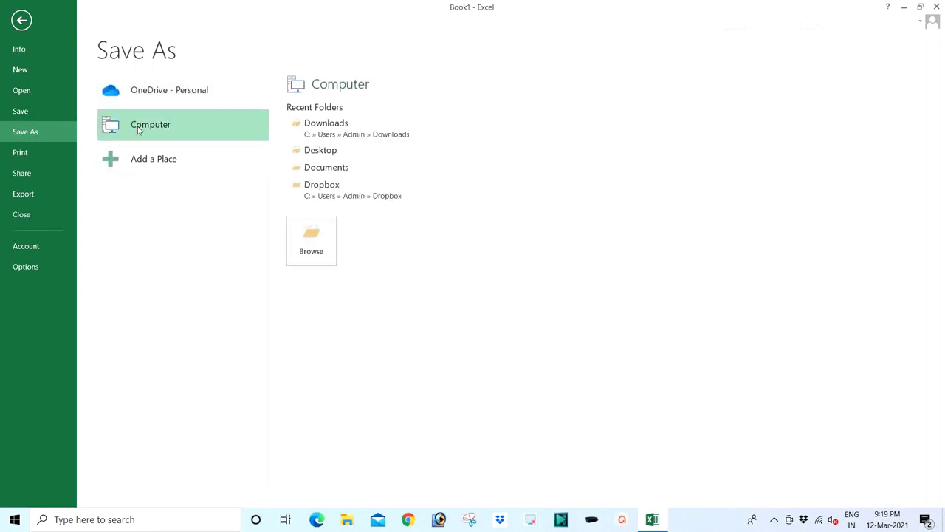
click(313, 232)
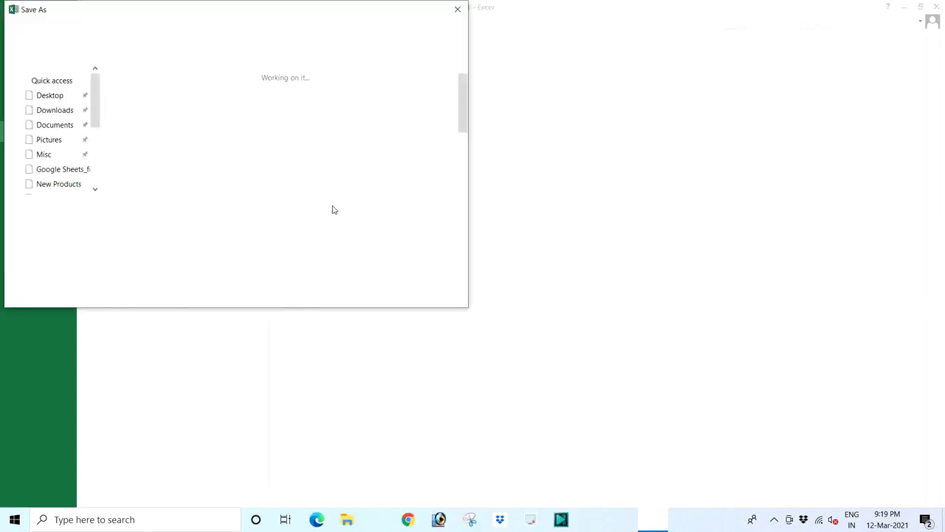
click(49, 86)
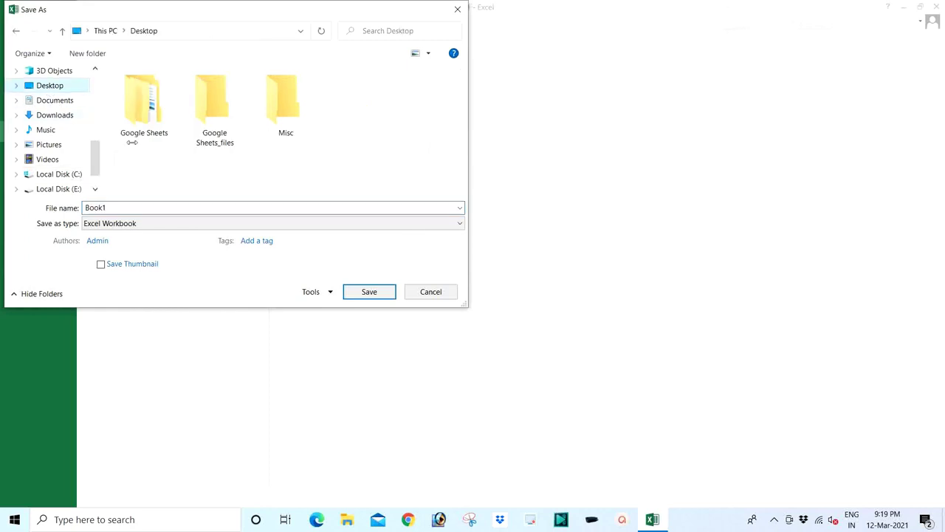
double_click(137, 208)
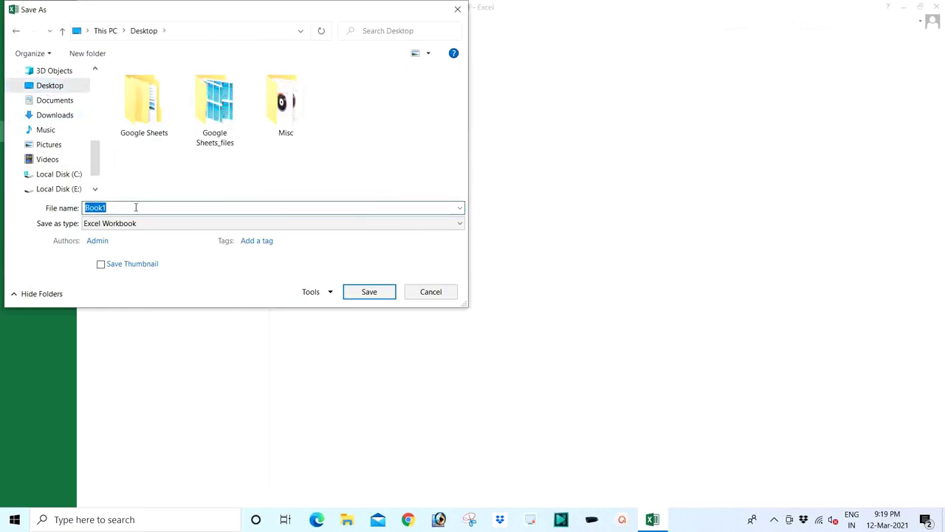
text(add contacts)
click(132, 225)
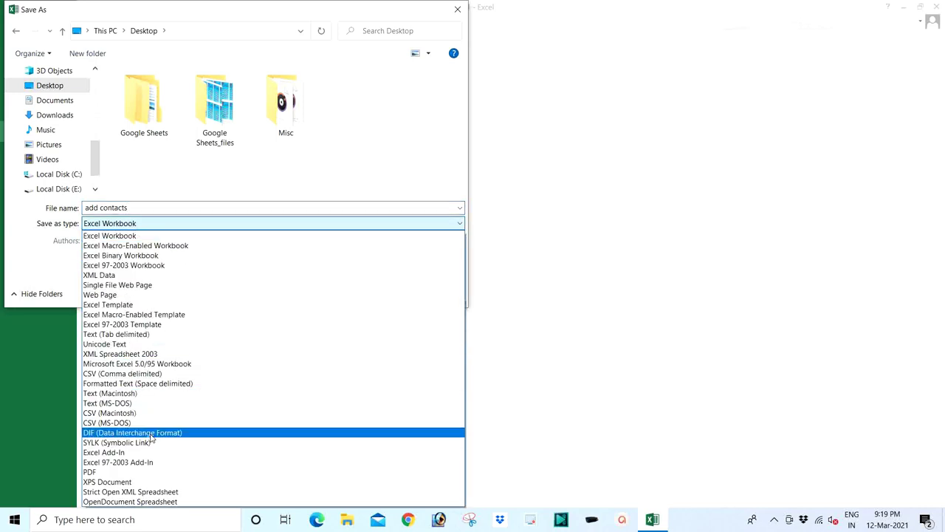
click(100, 374)
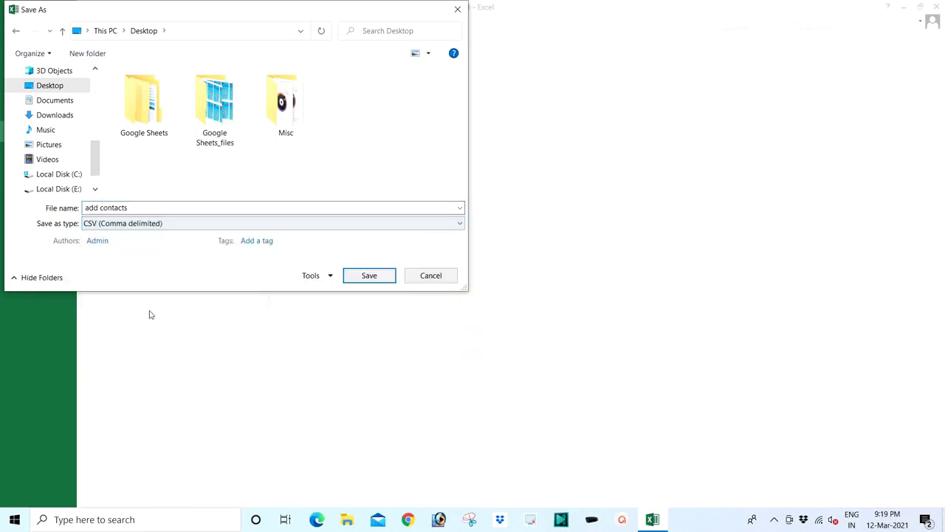
click(367, 275)
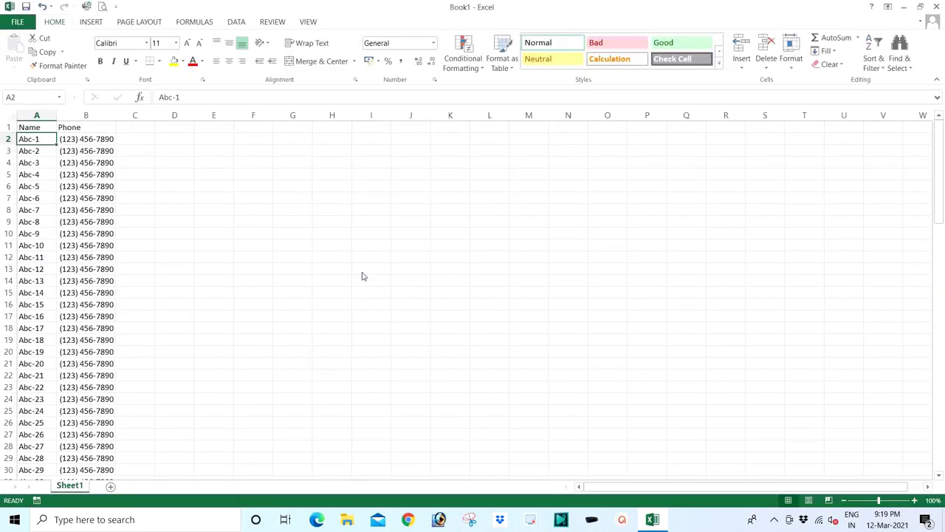
click(428, 295)
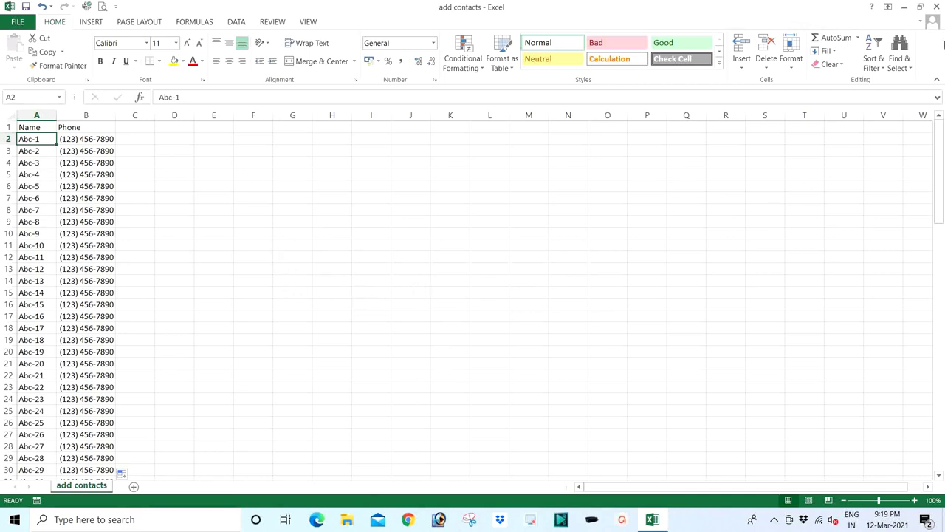
click(936, 9)
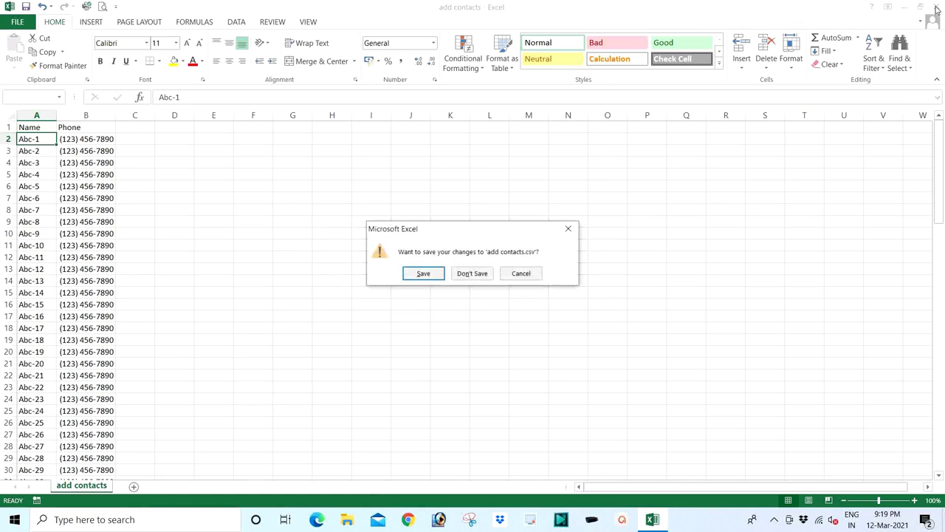
click(470, 276)
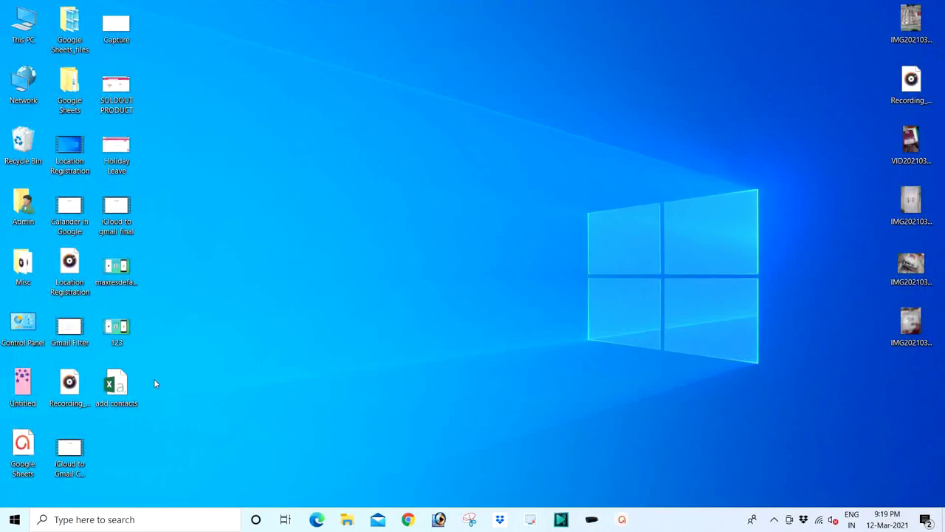
Reopen the add contacts file from the desktop, check its rows down to Abc-100, and close it.
double_click(117, 385)
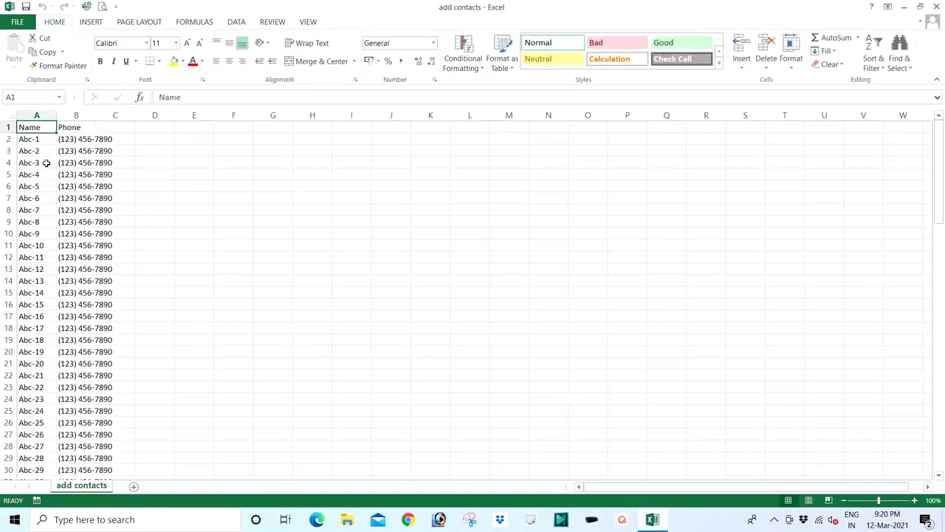
scroll(46, 173, down, 20)
scroll(52, 245, down, 9)
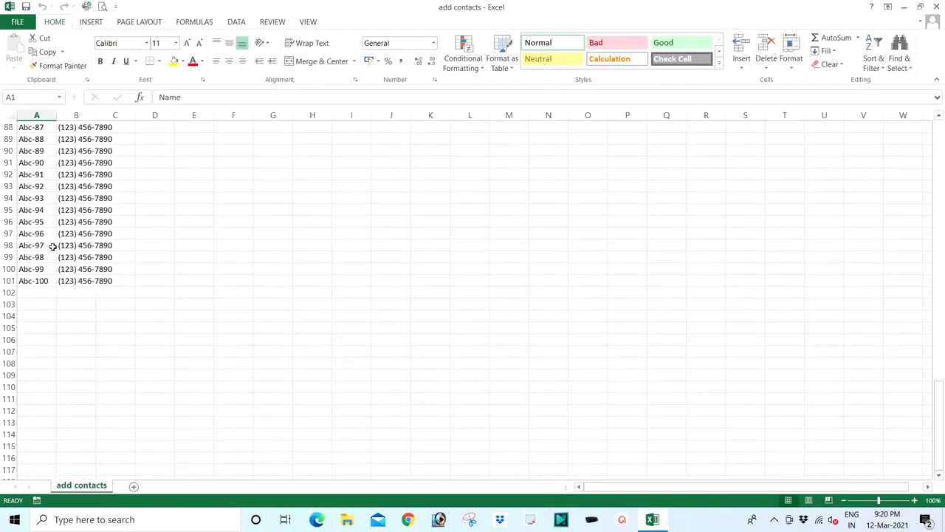
click(33, 283)
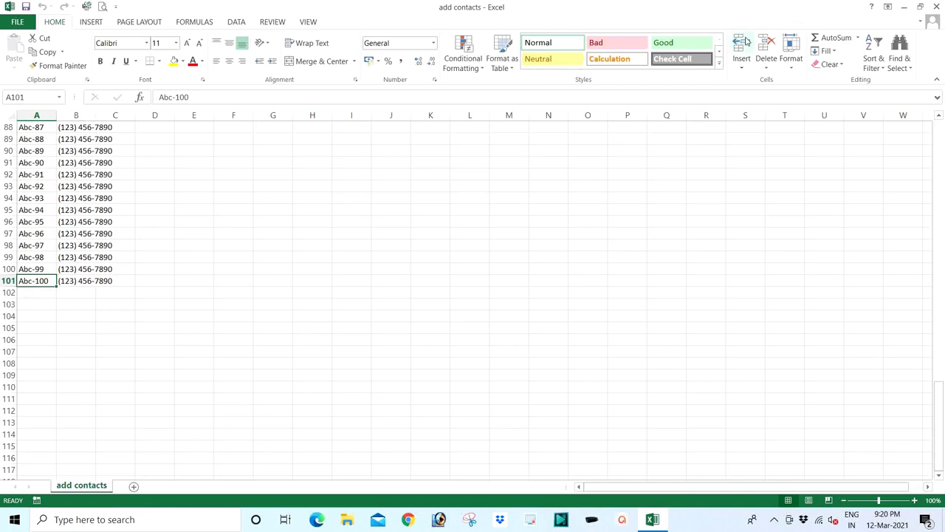
click(936, 7)
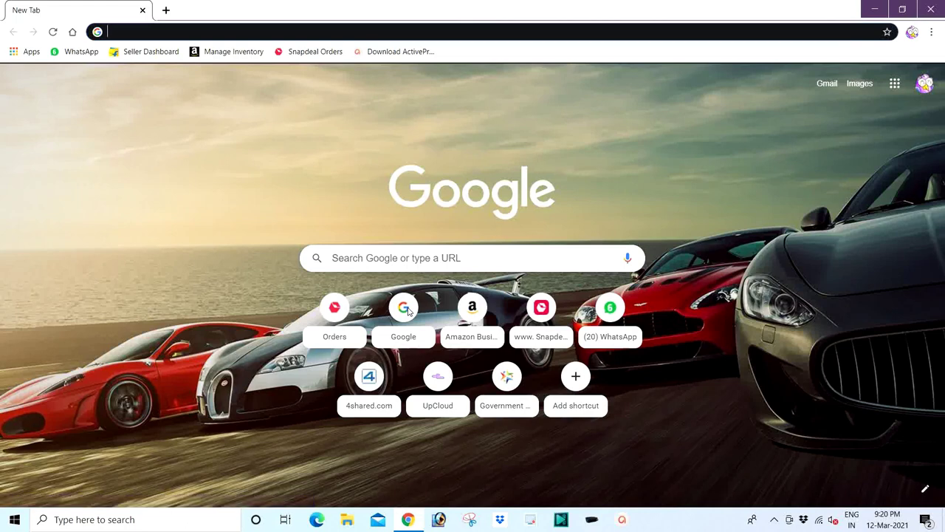
Switch to Chrome and open Google Contacts by way of Gmail.
click(826, 89)
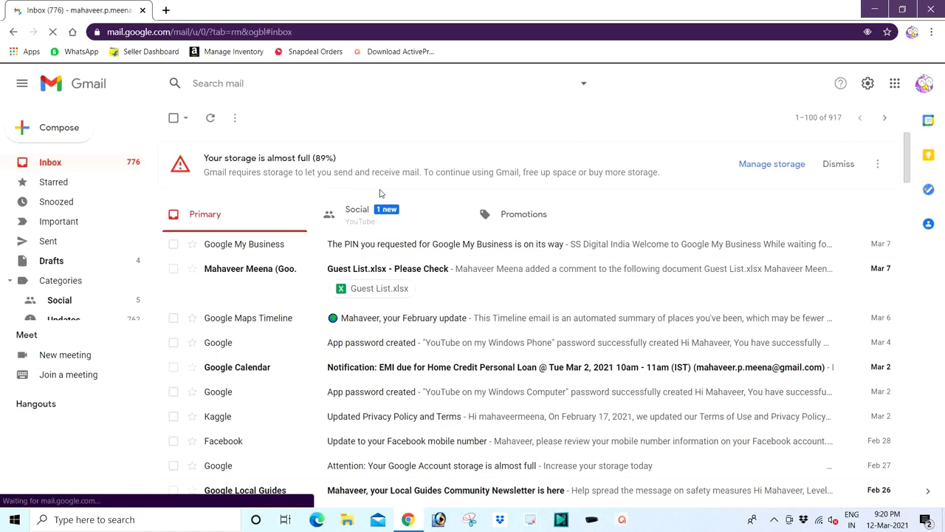
click(895, 87)
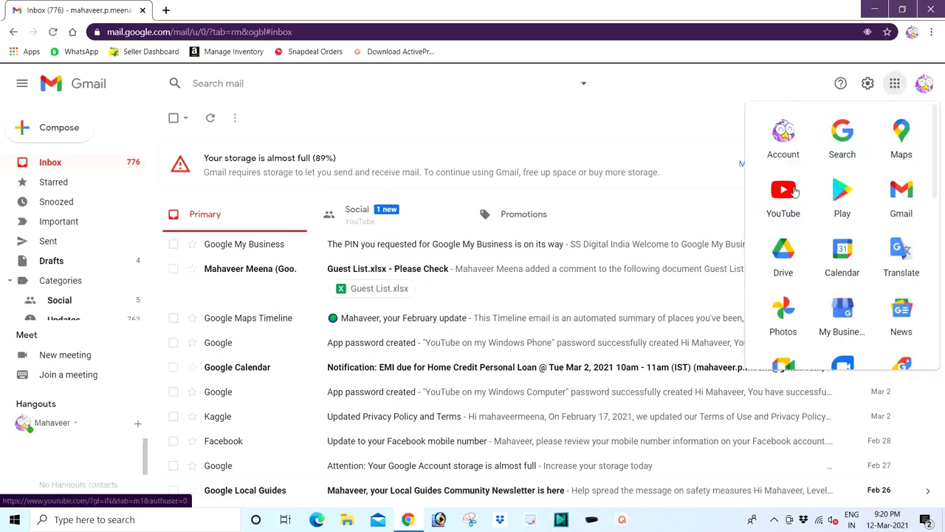
scroll(795, 192, down, 3)
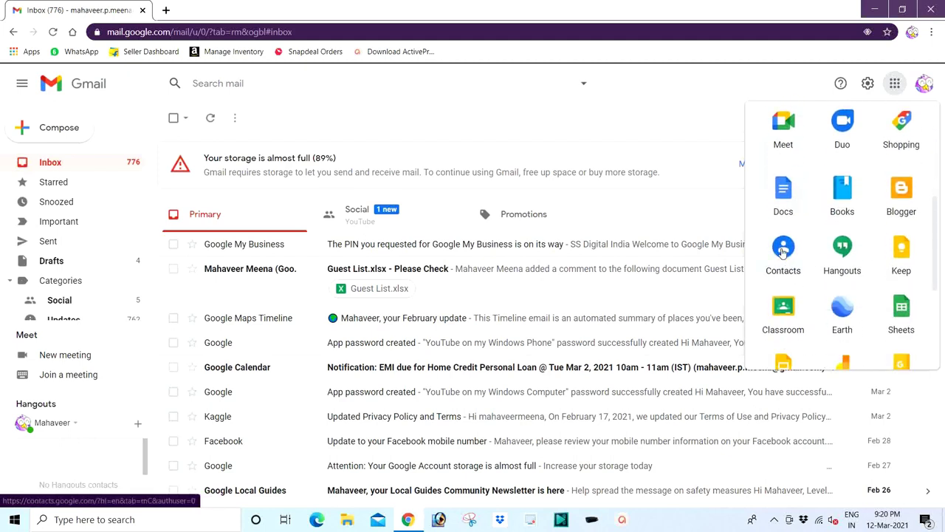
click(783, 254)
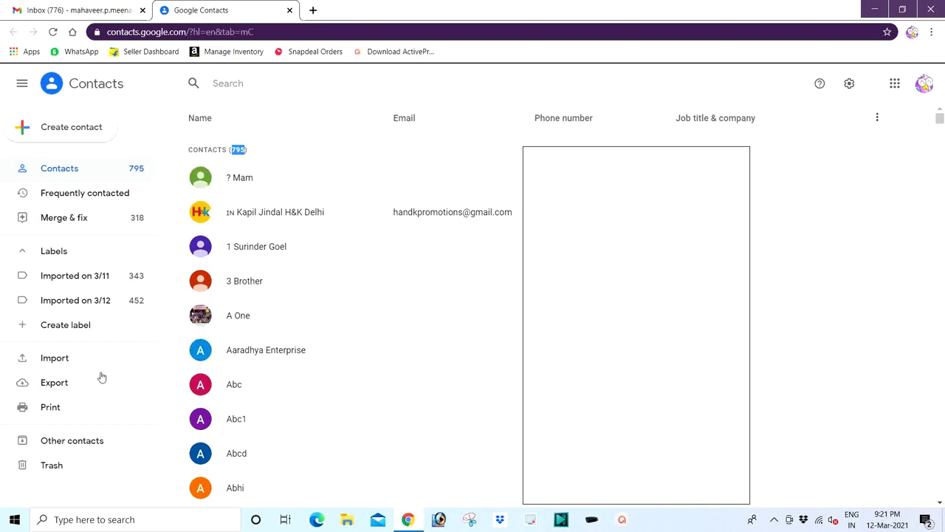
Import the add contacts.csv file from the Desktop into Google Contacts and check the number of contacts under the new import label.
click(52, 362)
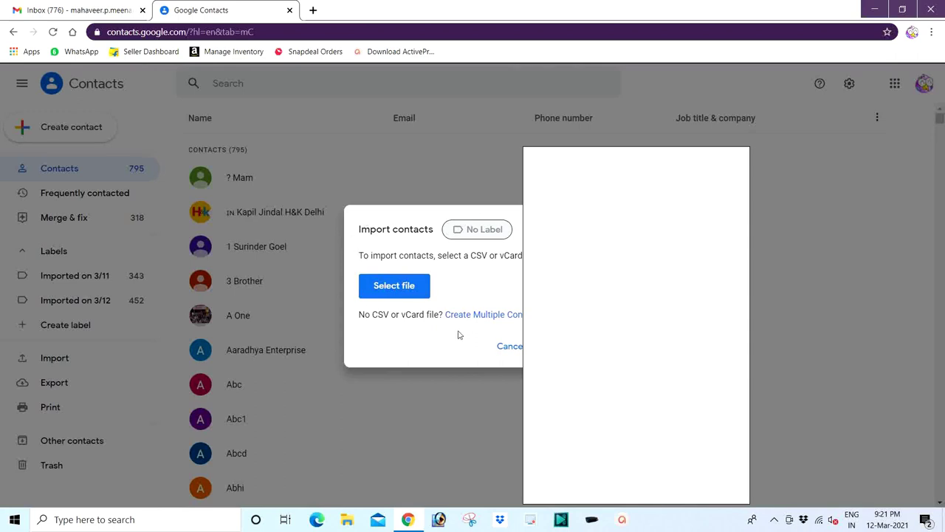
click(391, 289)
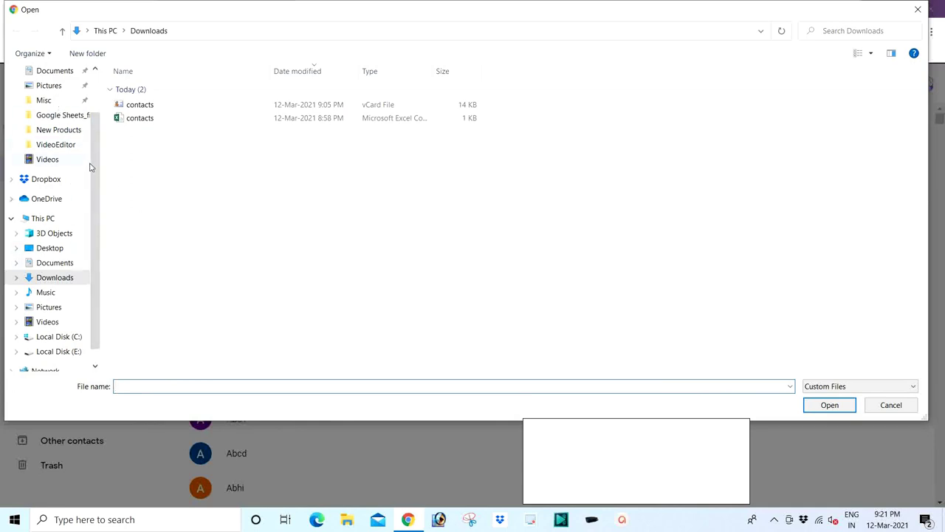
scroll(91, 147, up, 2)
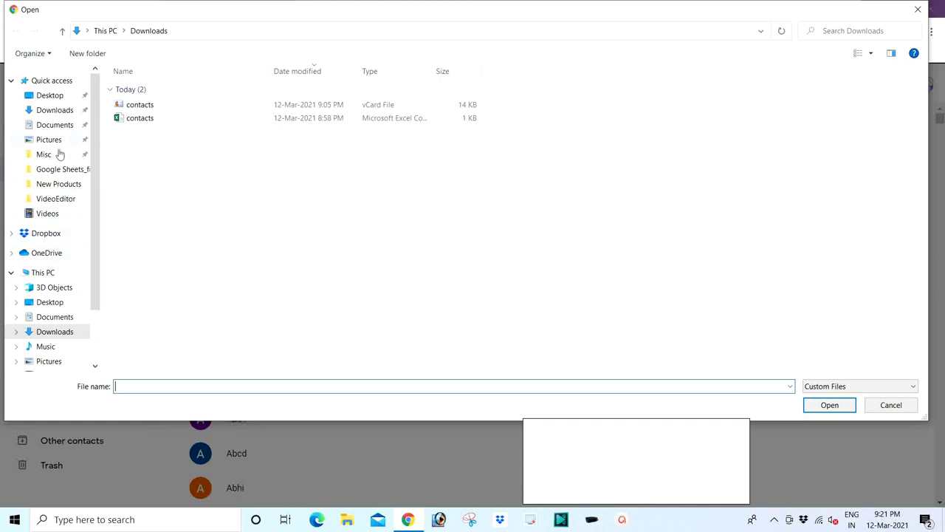
click(51, 97)
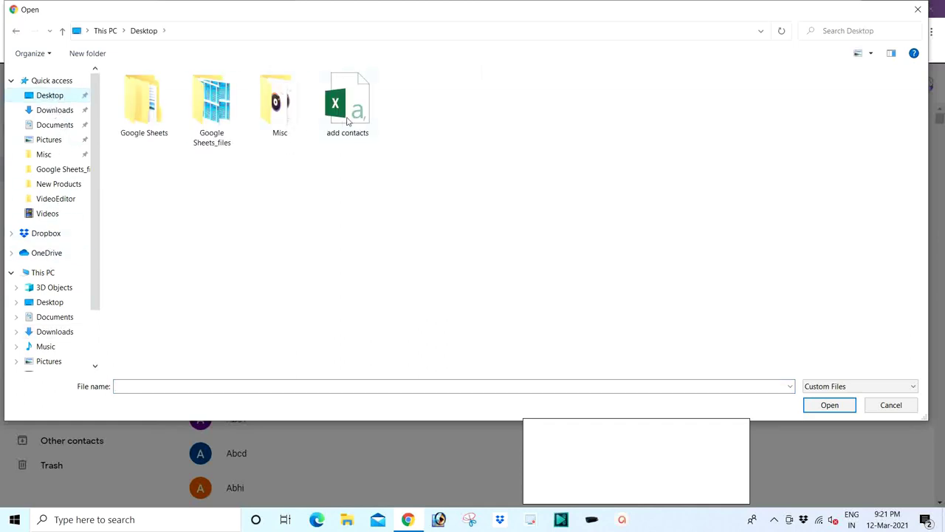
click(348, 92)
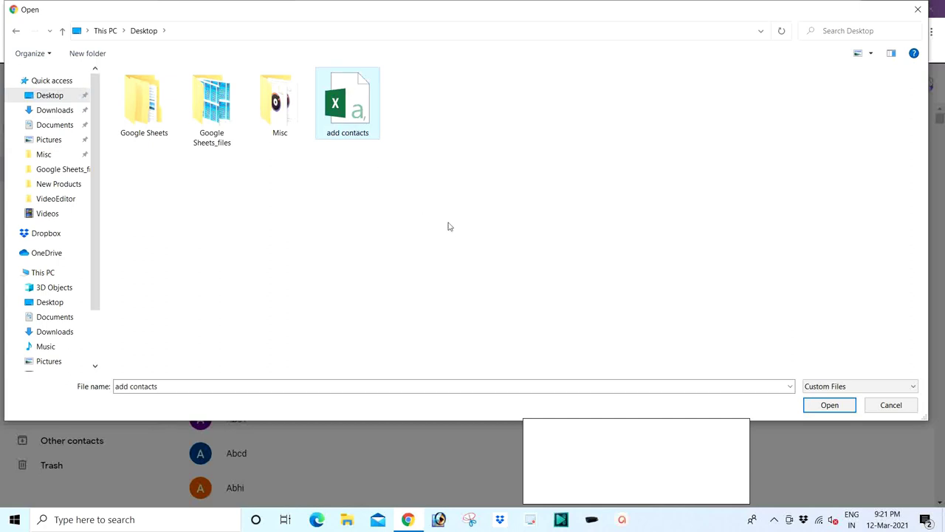
click(828, 405)
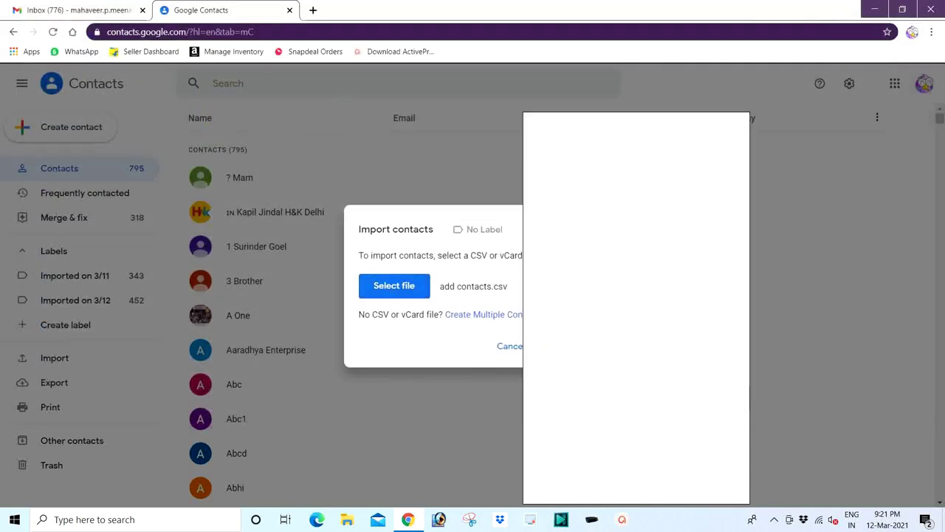
click(569, 346)
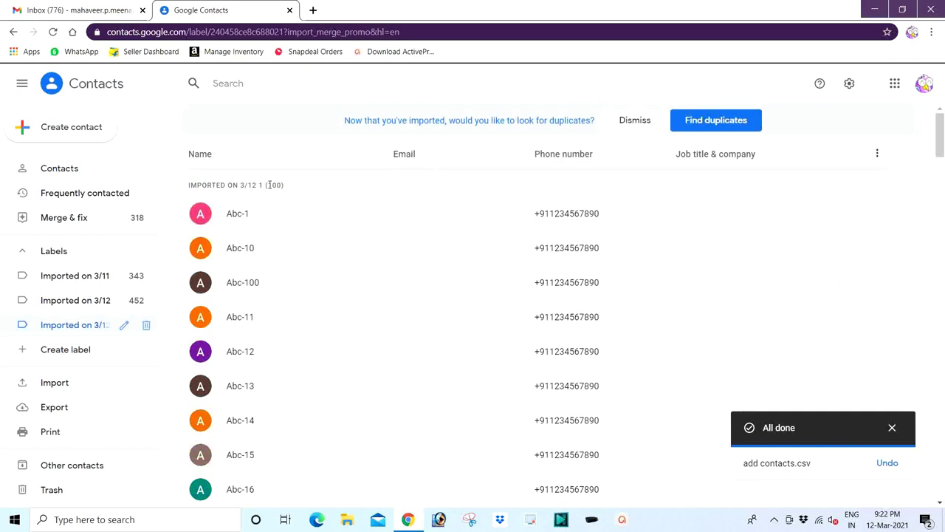
drag(268, 184, 282, 185)
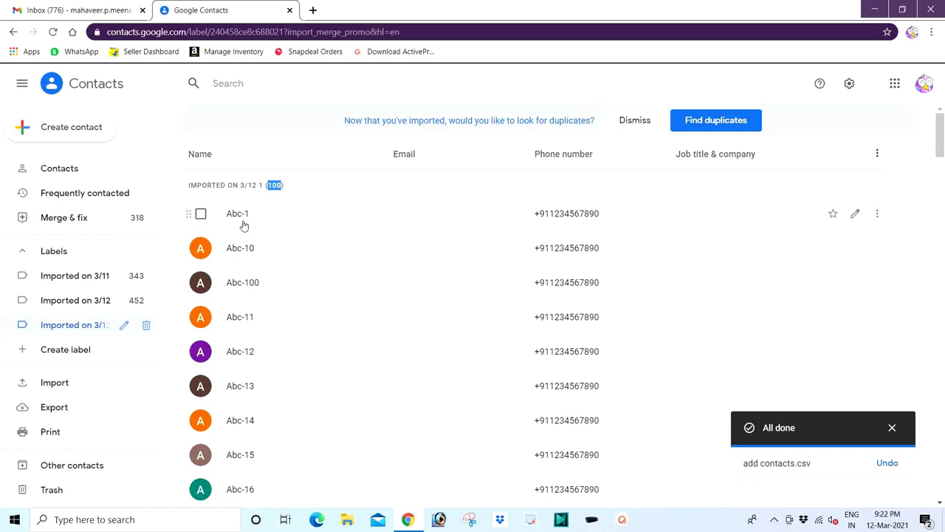
Export only the contact Abc-1 from the imported list in Google CSV format.
click(200, 215)
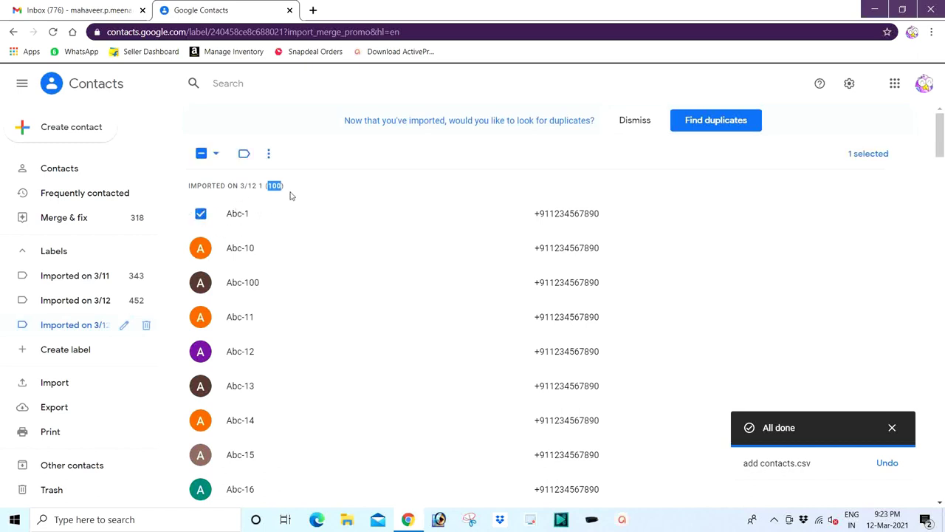
click(268, 154)
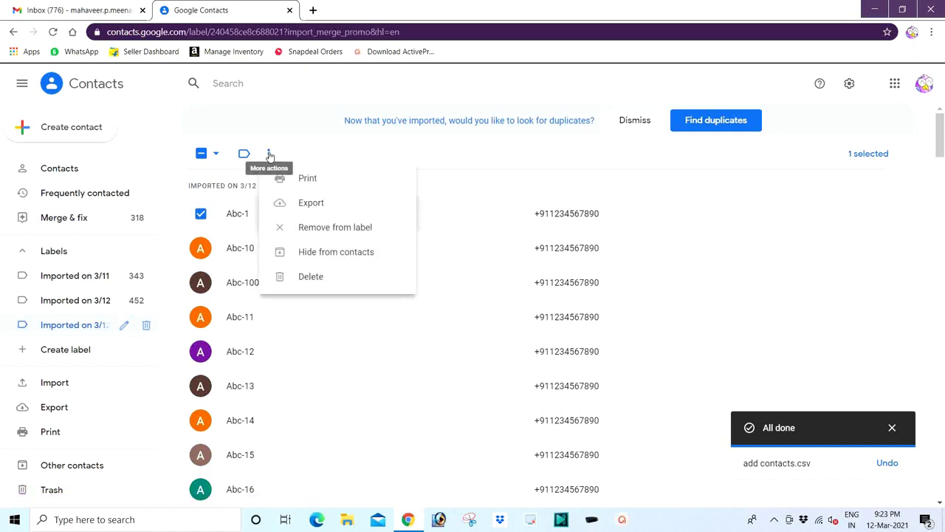
click(304, 206)
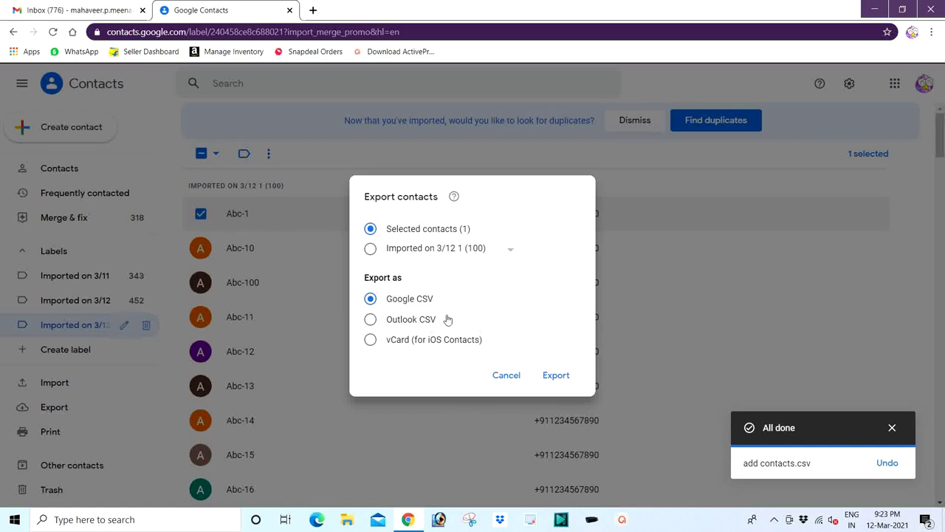
click(555, 375)
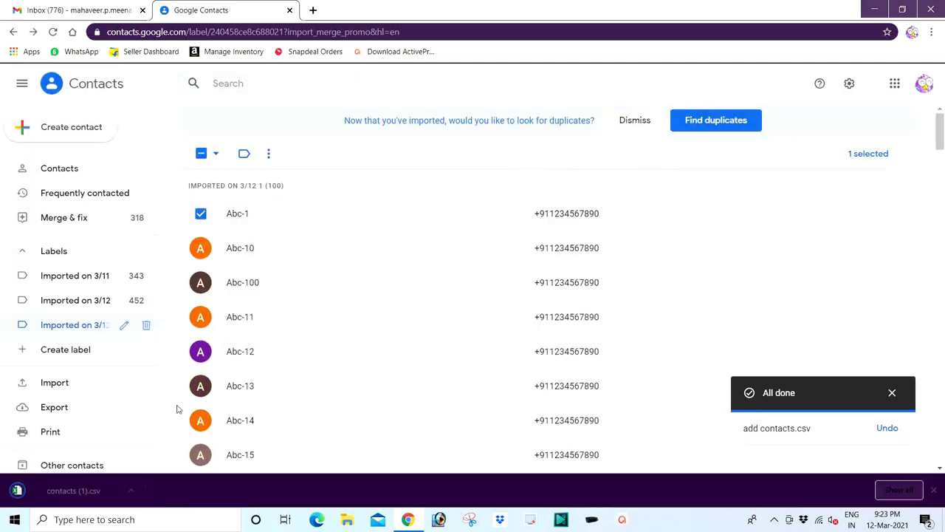
Open the exported contacts (1).csv from its download folder in Excel and autofit the widths of all columns.
click(131, 489)
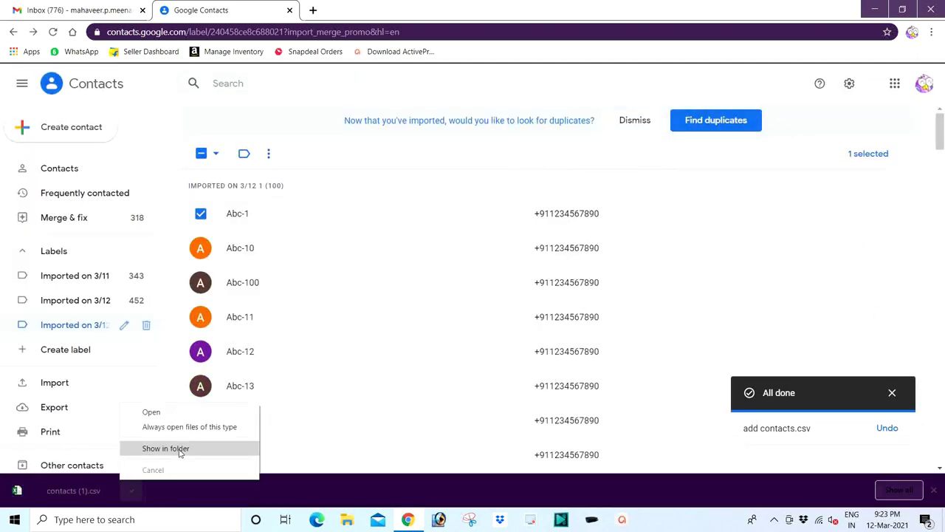
click(180, 450)
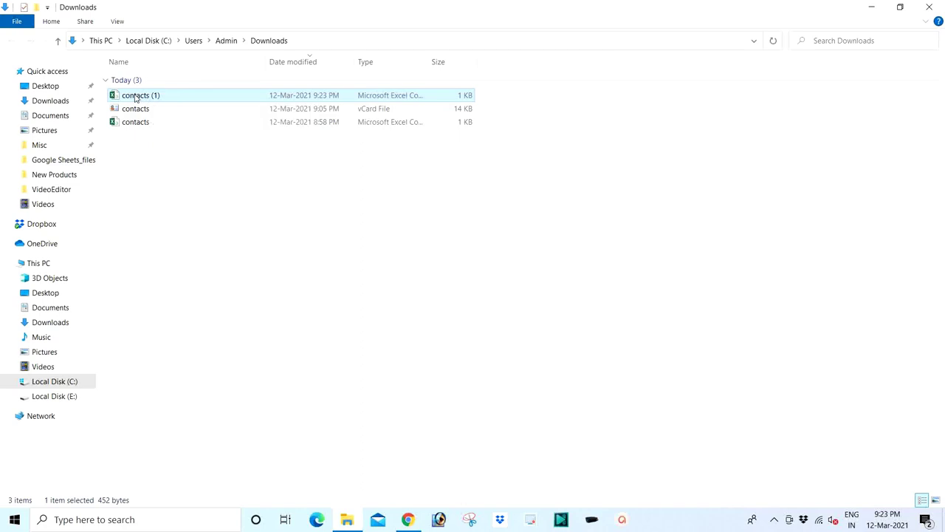
double_click(135, 98)
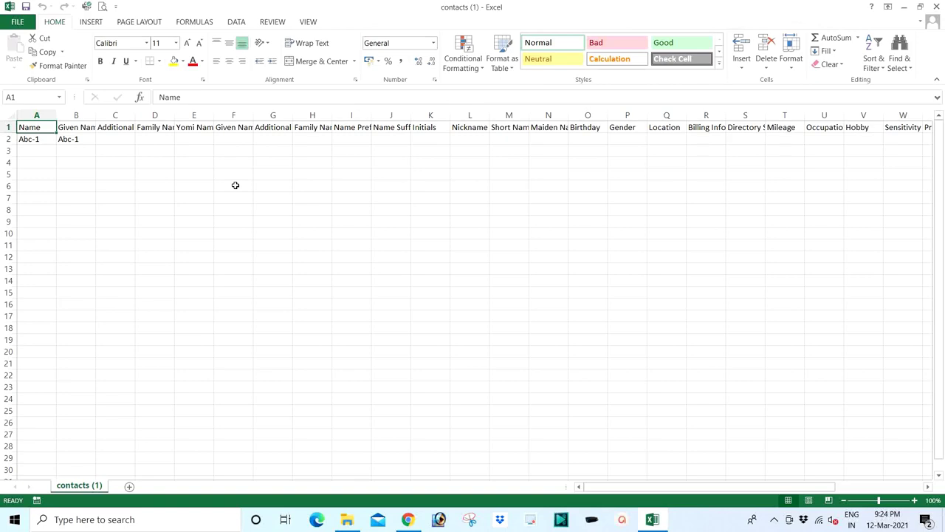
click(10, 116)
double_click(56, 116)
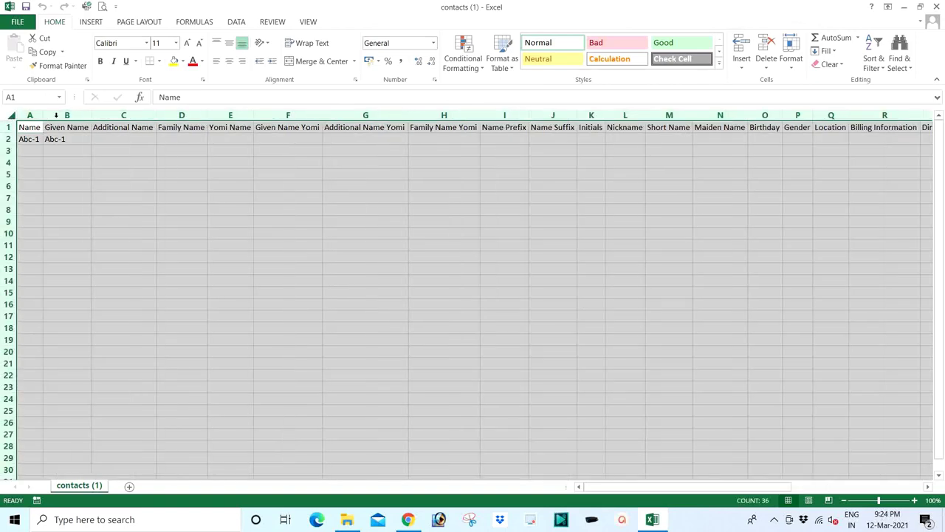
Examine row 2 of the exported sheet from Given Name across to the Phone 1 - Value column.
click(136, 139)
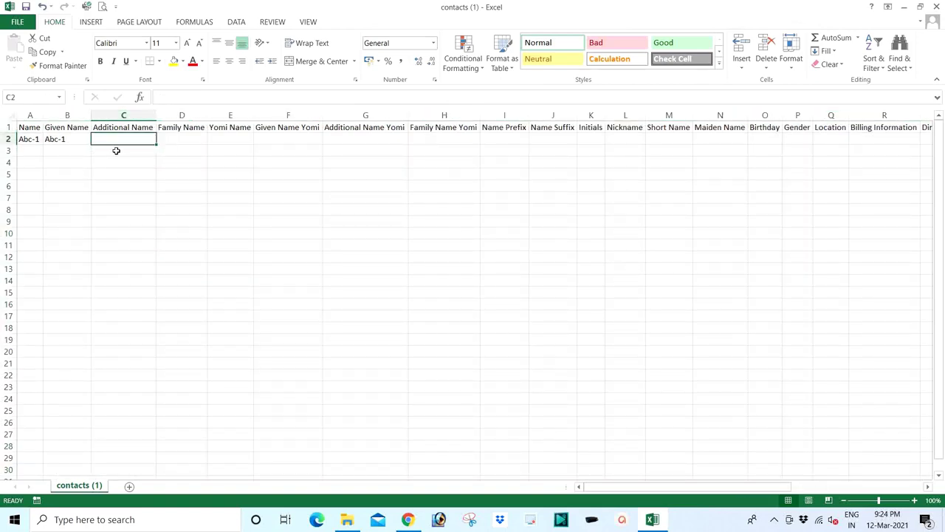
click(67, 140)
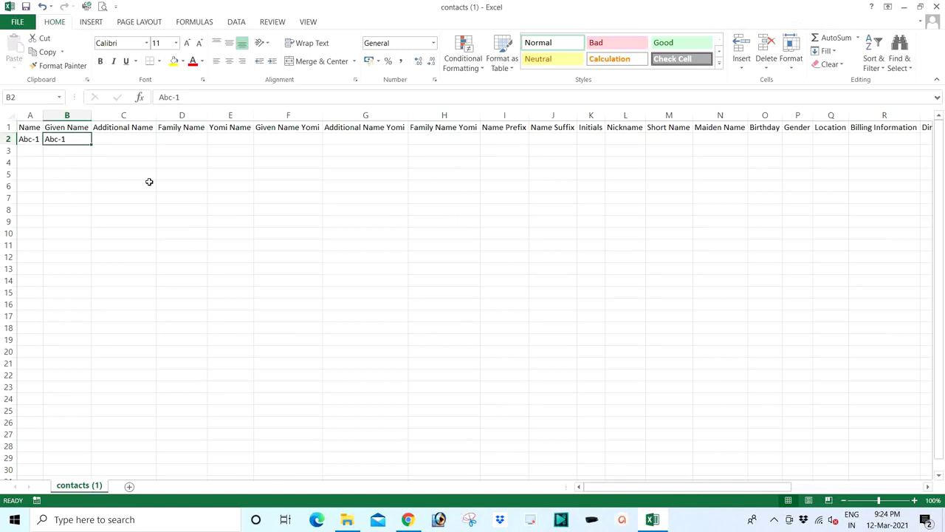
key(Right)
key(Right)
key(Right)
key(Right)
key(Right)
key(Right)
key(Right)
key(Right)
key(Right)
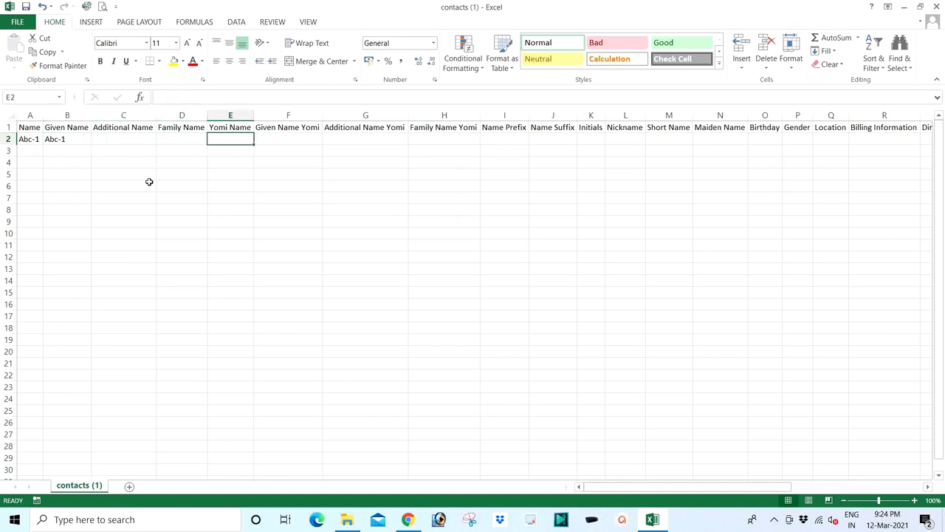
key(Right)
key(Right)
key(Right)
key(Right)
key(Right)
key(Right)
key(Right)
key(Right)
key(Right)
key(Right)
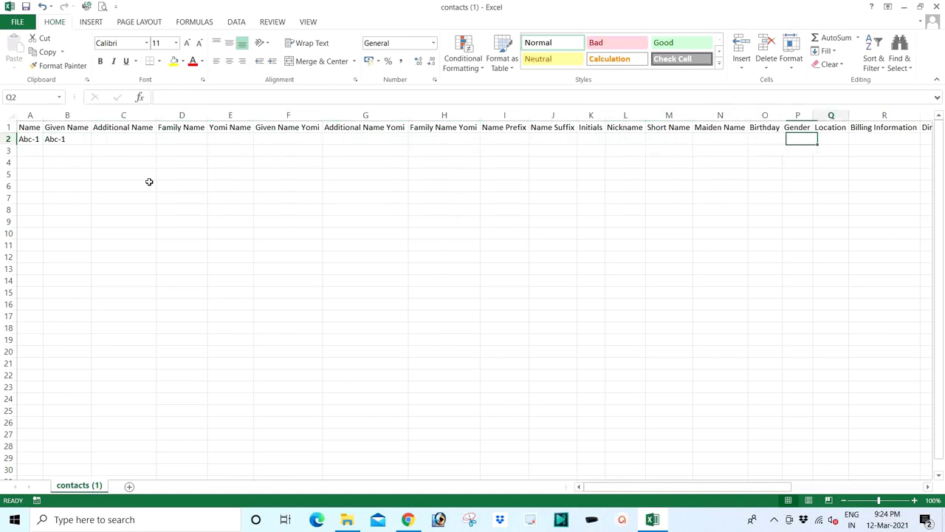
key(Right)
key(Right)
key(Right)
key(Right)
key(Right)
key(Right)
key(Right)
key(Right)
key(Right)
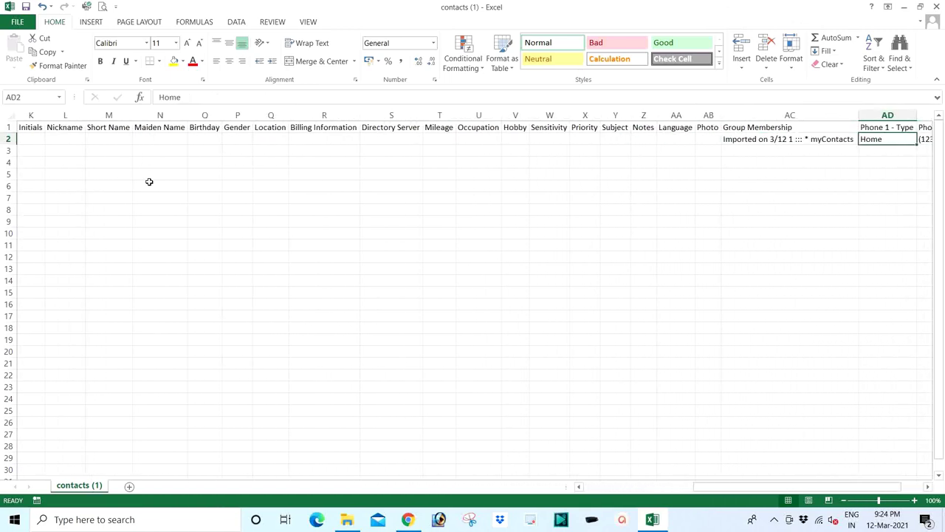
key(Right)
key(Right)
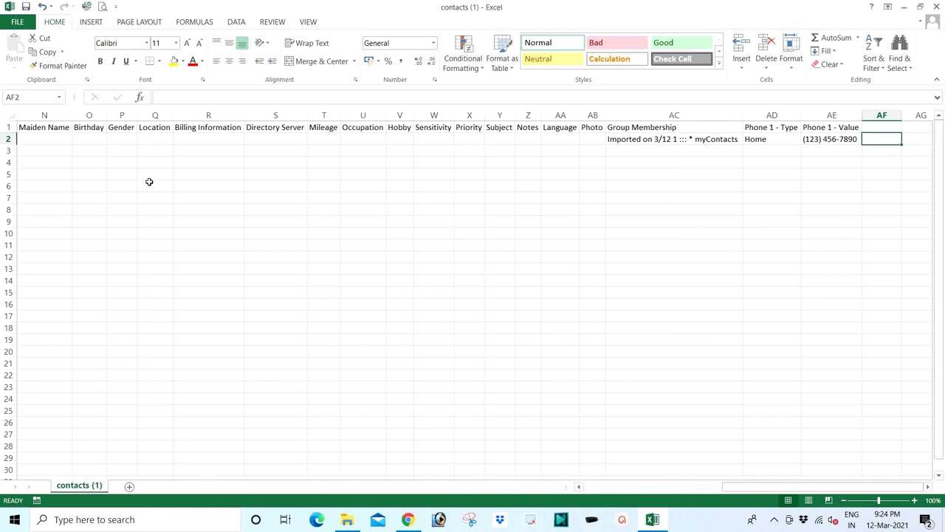
Go back along the exported sheet to the Name column and review the available header fields, including Initials and Birthday.
key(Left)
key(Left)
key(Left)
key(Left)
key(Left)
key(Left)
key(Left)
key(Left)
key(Left)
key(Left)
key(Left)
key(Left)
key(Left)
key(Left)
key(Left)
key(Left)
key(Left)
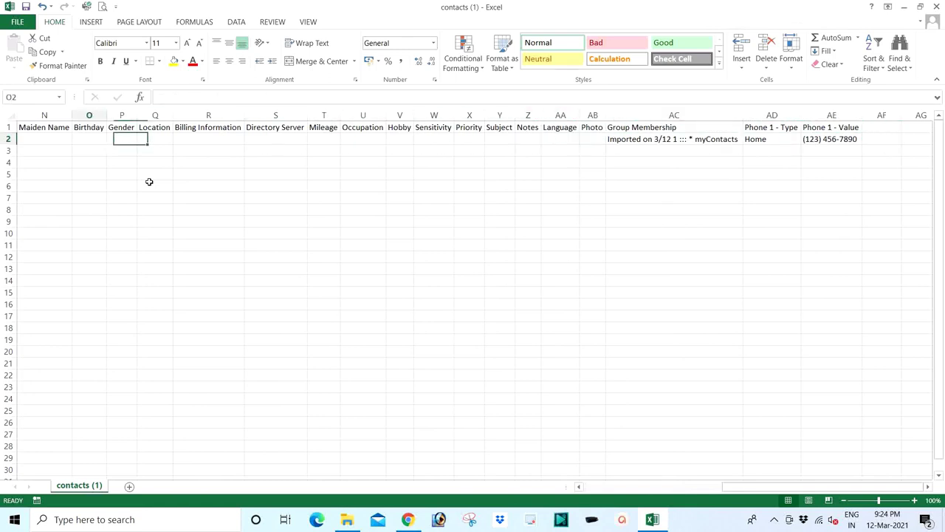
key(Left)
key(Left)
key(Left)
key(Left)
key(Left)
key(Left)
key(Left)
key(Left)
key(Left)
key(Left)
key(Left)
key(Left)
key(Left)
key(Left)
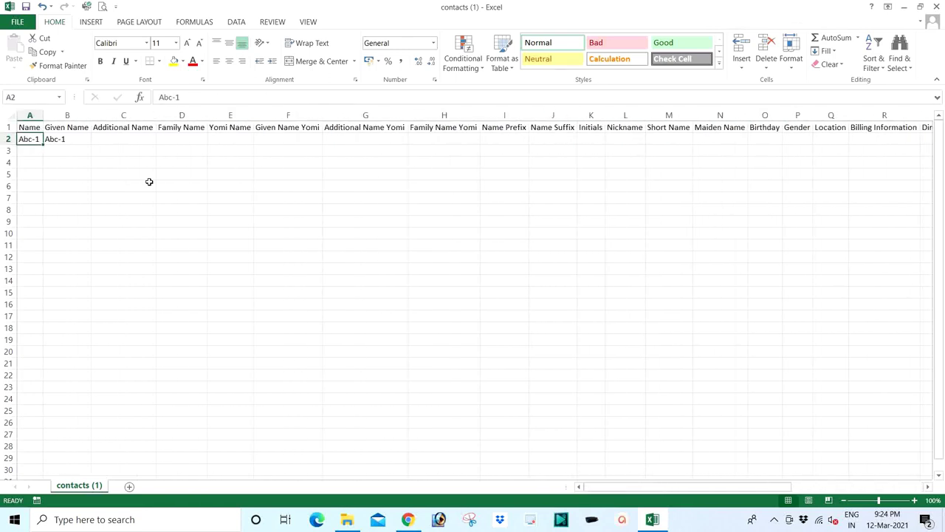
key(Right)
key(Right)
key(Right)
key(Right)
key(Right)
key(Right)
key(Right)
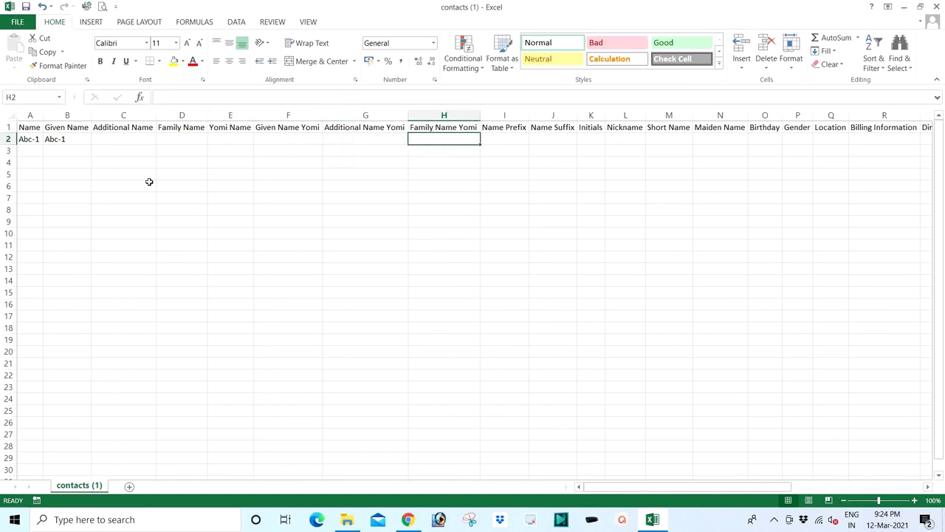
key(Right)
key(Right)
key(Right)
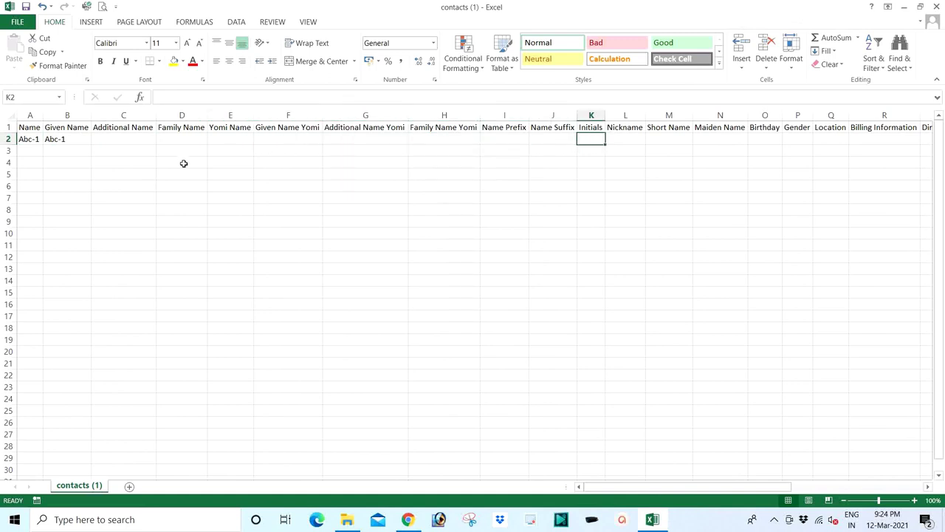
click(825, 127)
click(768, 127)
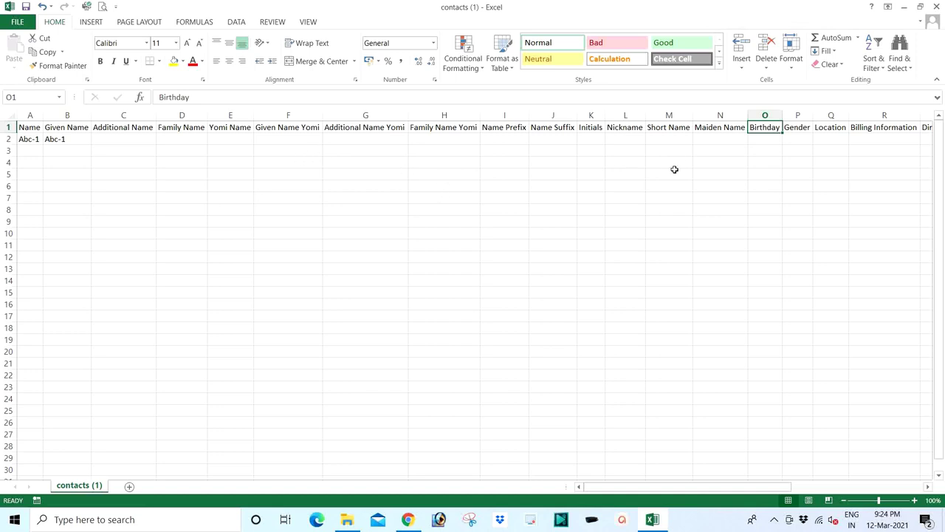
Close contacts (1).csv without saving the changes and close the Downloads folder to return to Google Contacts.
click(937, 8)
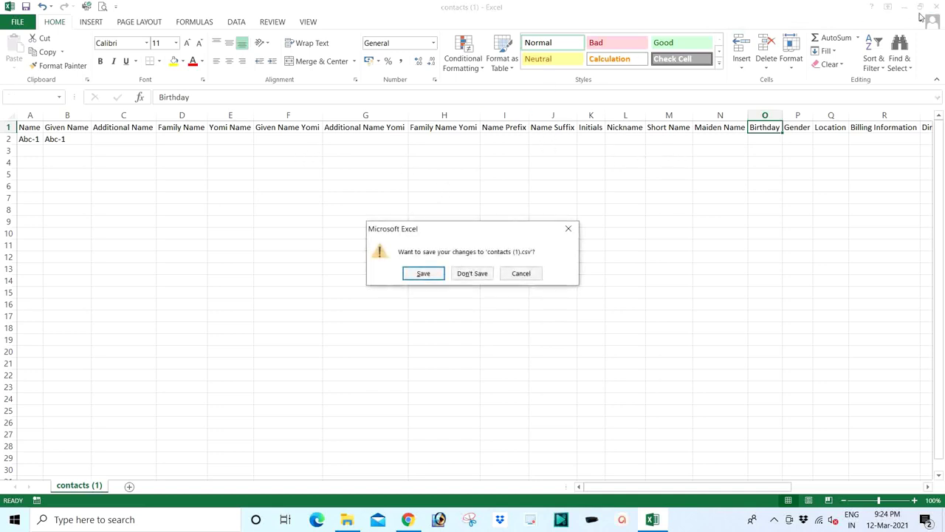
click(464, 276)
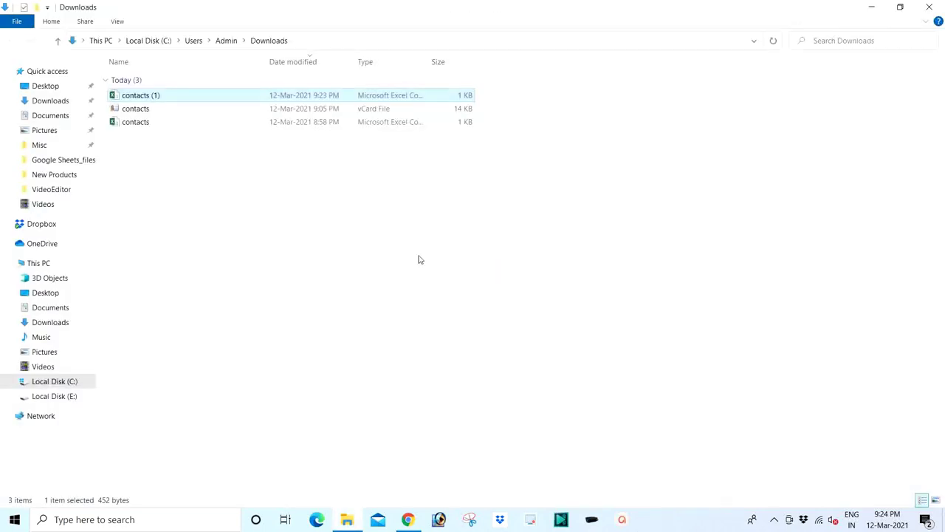
click(929, 7)
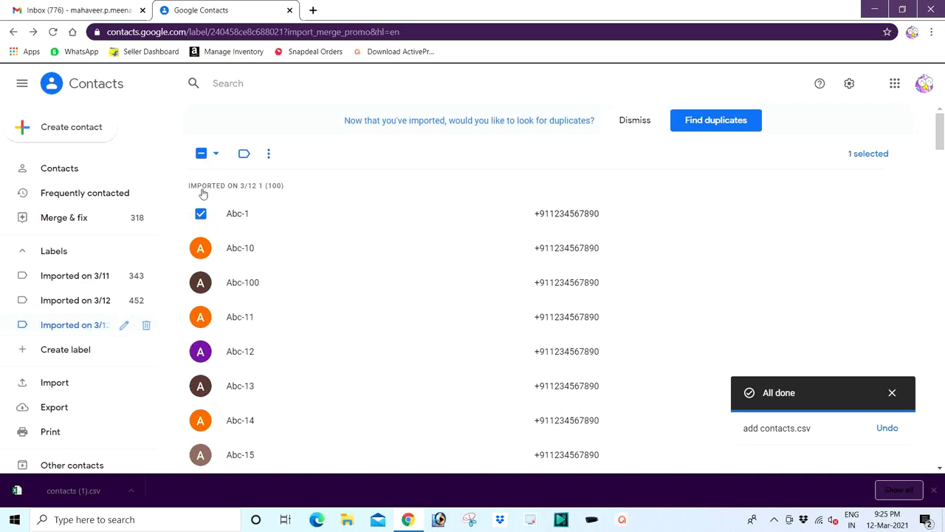
Select all contacts under the new import label and export them as vCard (for iOS Contacts).
click(216, 155)
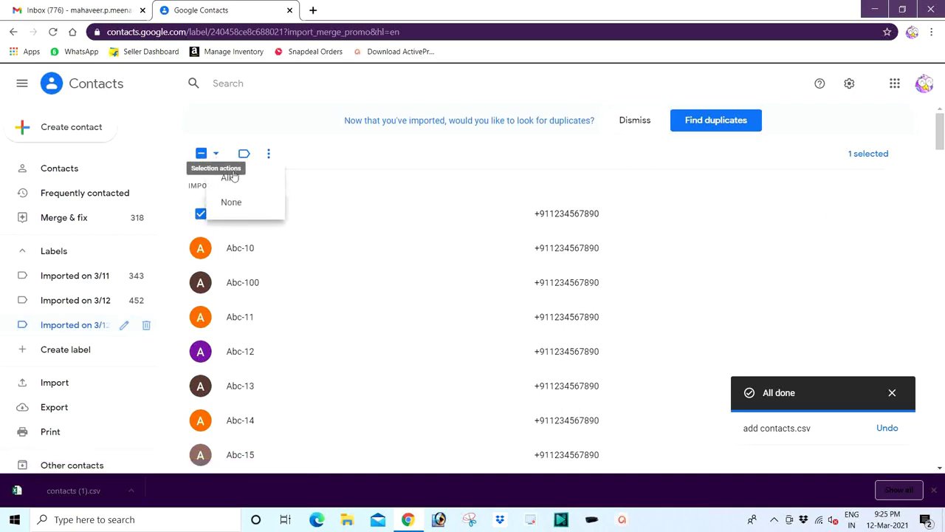
click(228, 178)
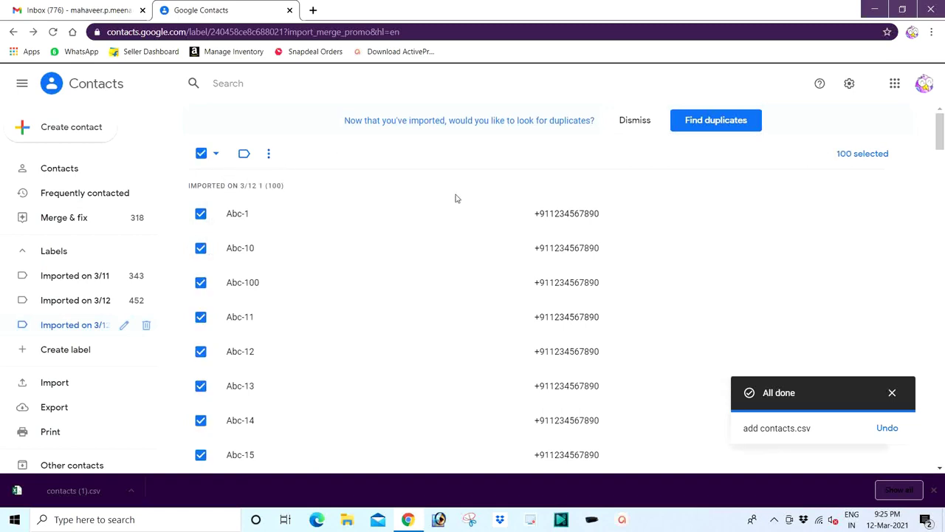
click(268, 155)
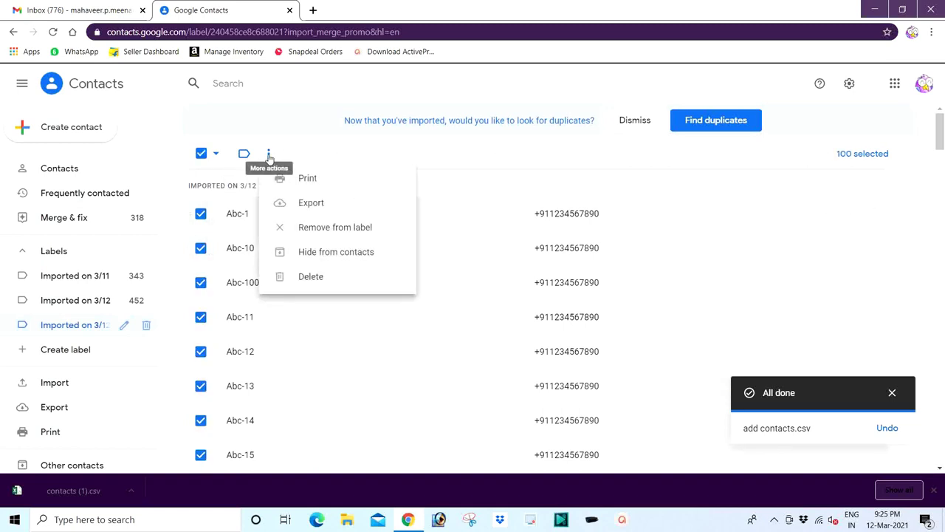
click(307, 205)
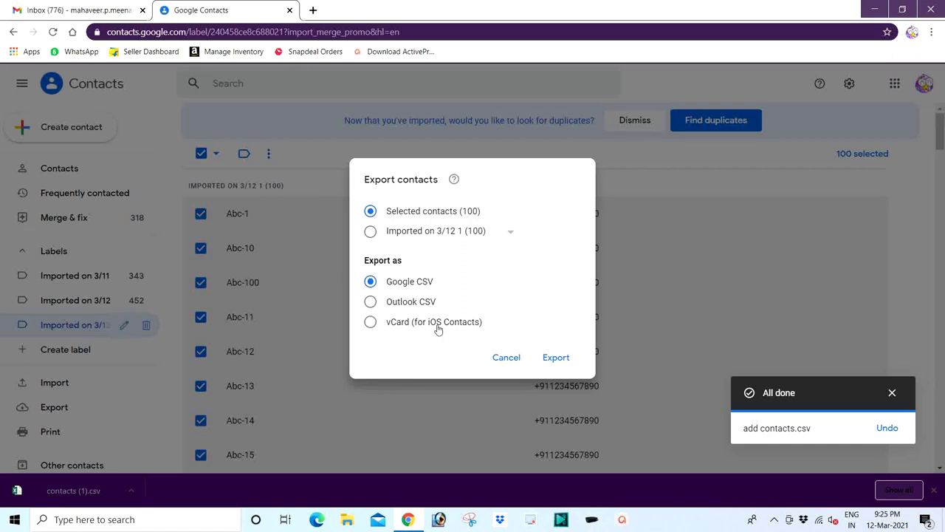
click(371, 323)
click(555, 358)
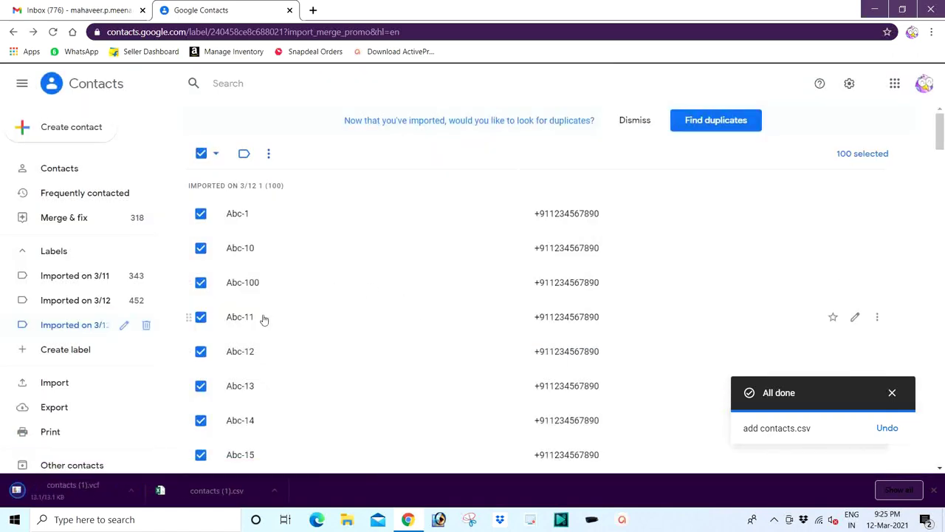
Show the exported contacts (1).vcf in its Downloads folder, and close the folder window to return to Google Contacts.
click(133, 492)
click(176, 452)
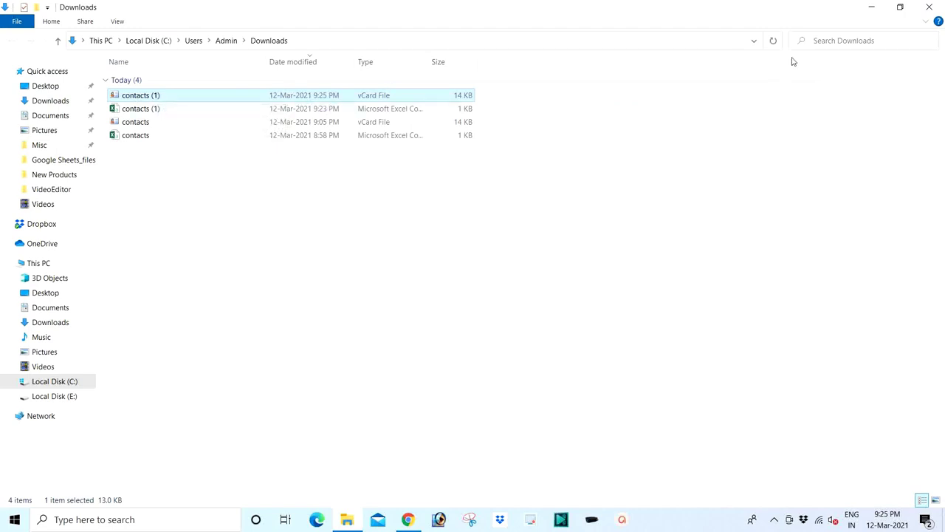
click(929, 7)
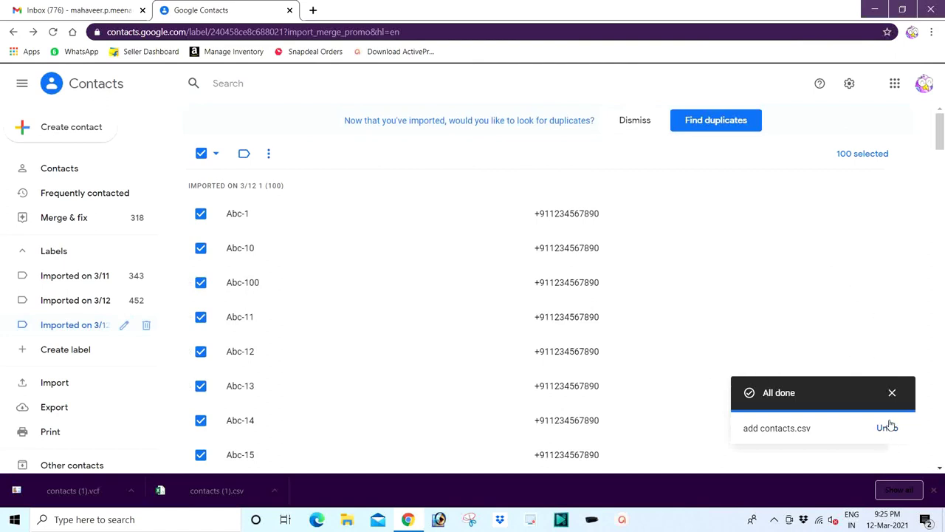
Delete the Imported on 3/12 1 label together with all its contacts, and dismiss the import notification and the downloads bar.
click(892, 392)
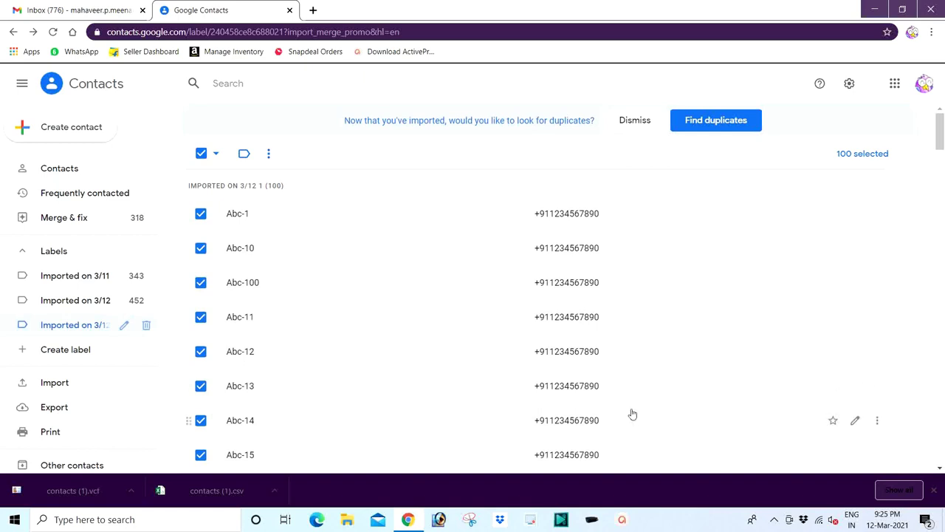
click(145, 327)
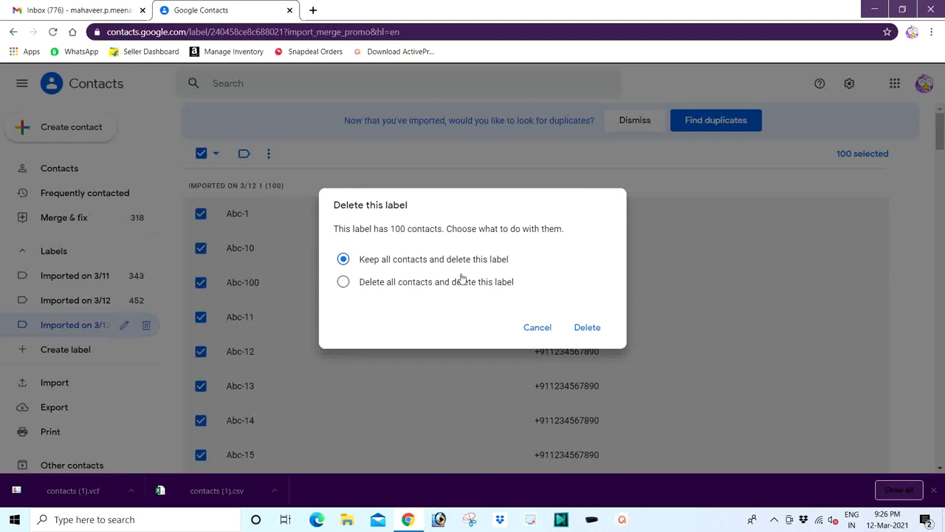
click(343, 284)
click(587, 328)
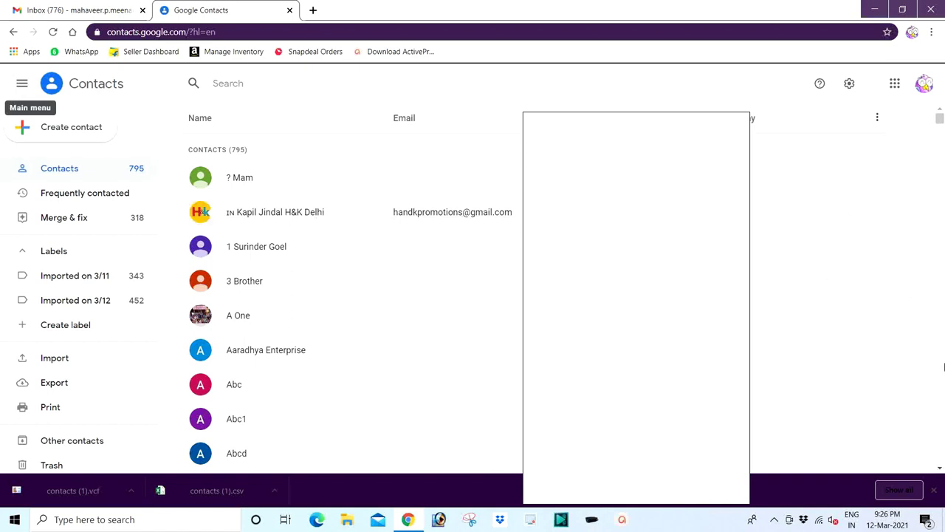
click(934, 491)
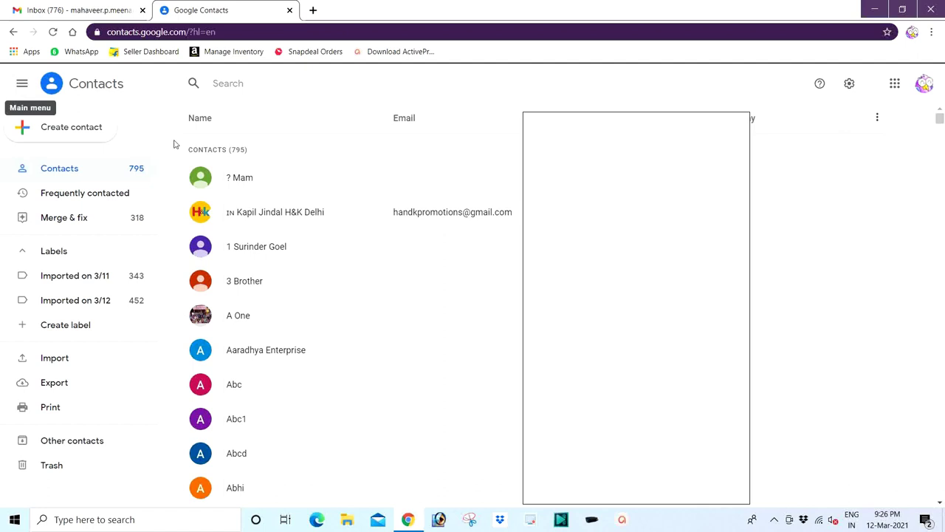
click(313, 10)
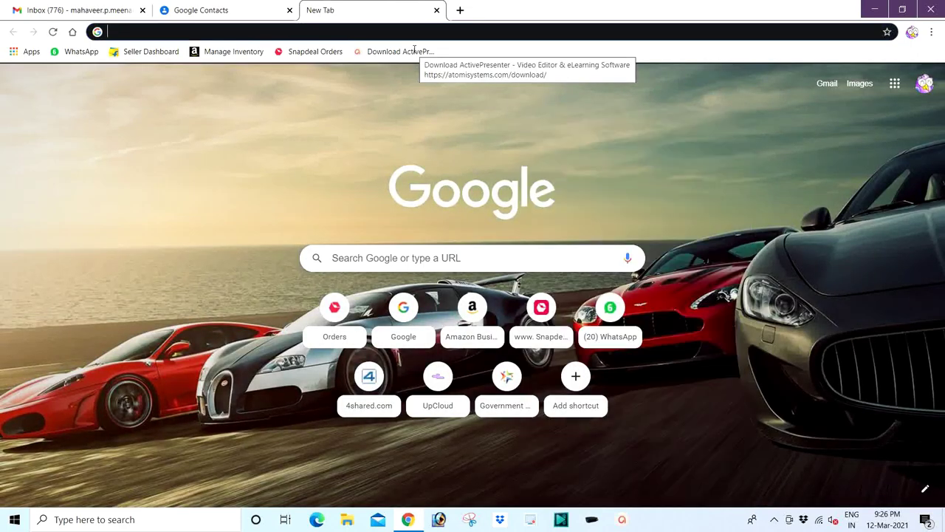
text(wwww)
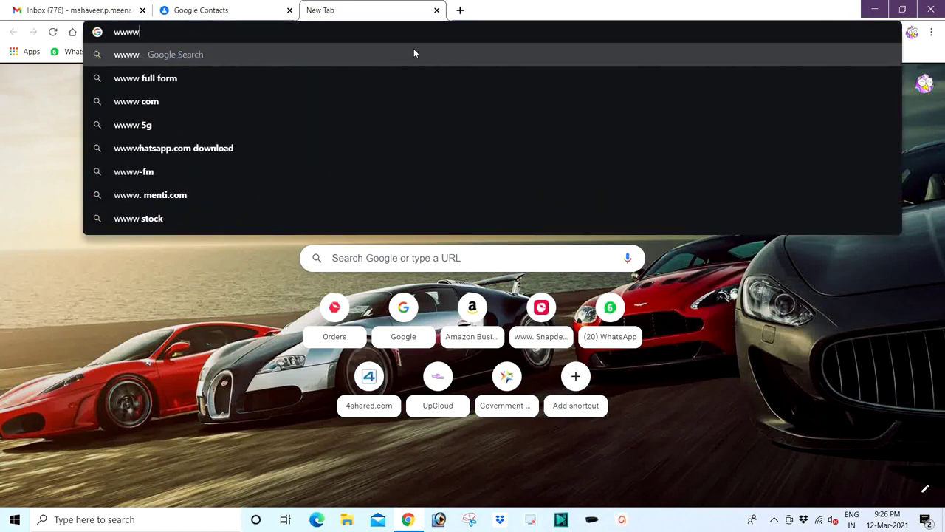
key(BackSpace)
text(.ic)
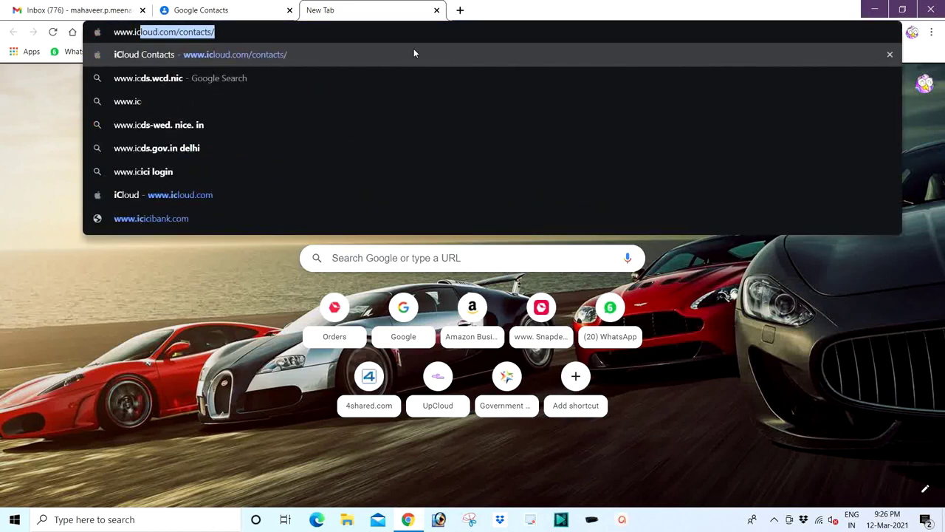
text(loud.c)
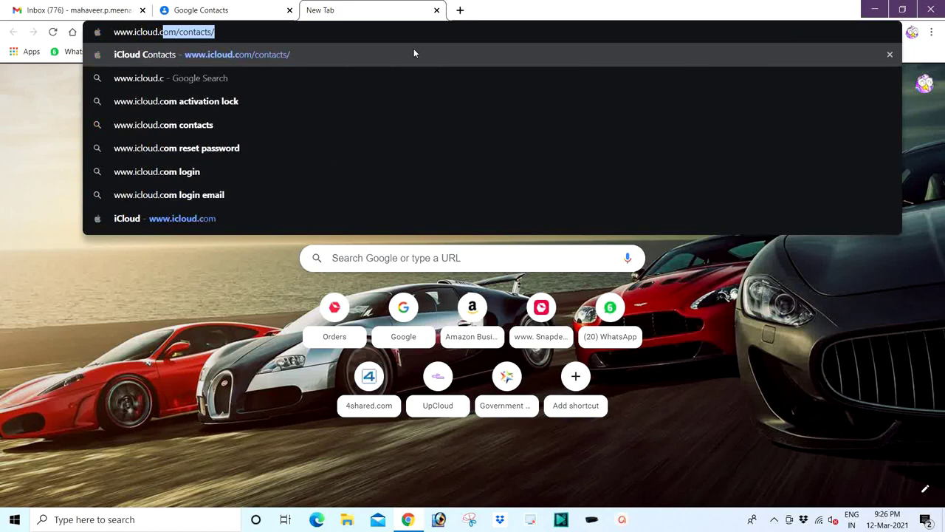
text(om)
key(Delete)
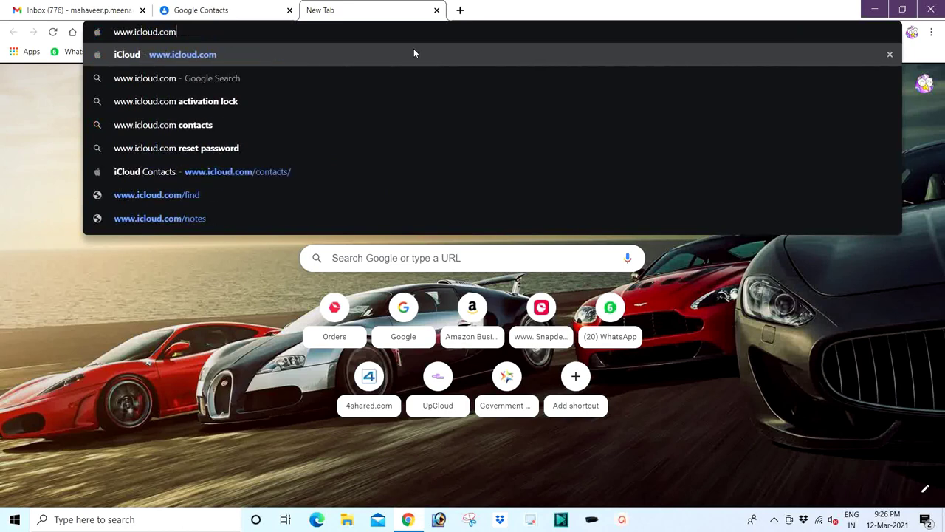
key(Return)
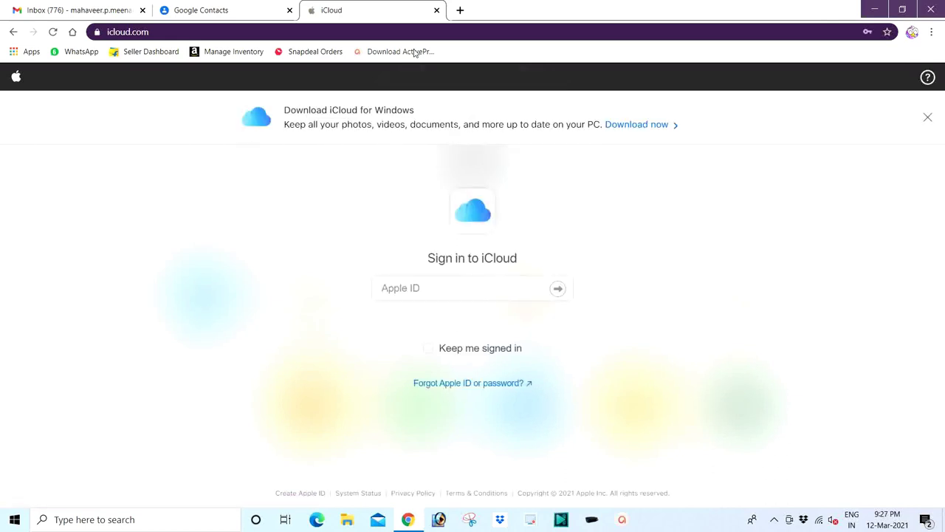
Sign in to iCloud with the first saved Apple ID and its account password, and open Contacts.
click(419, 291)
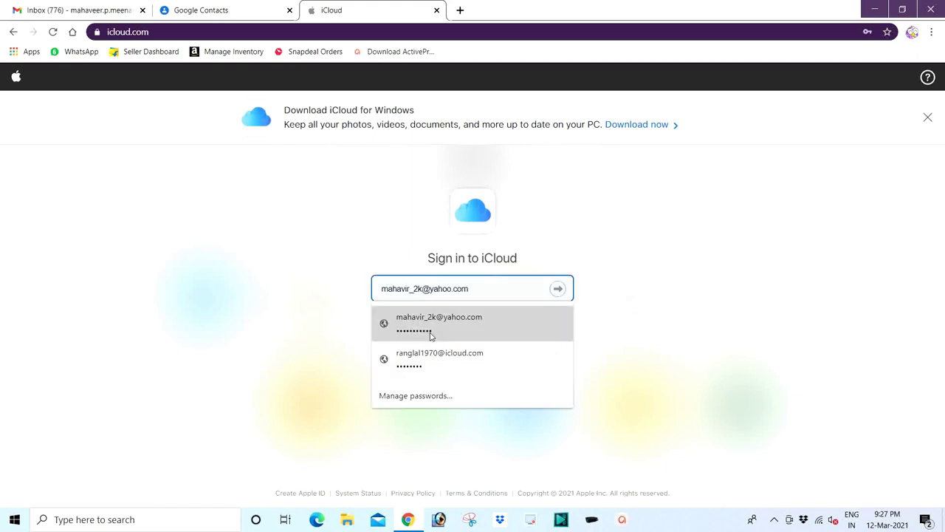
click(426, 325)
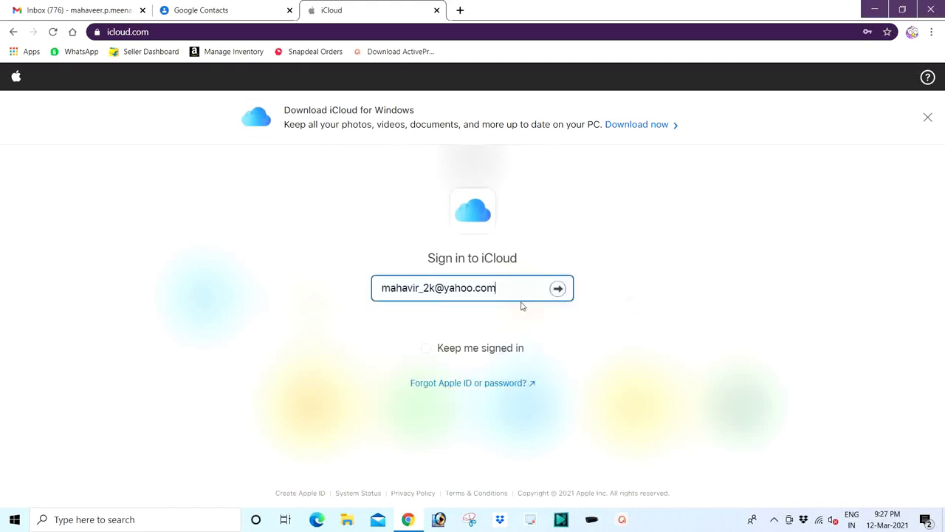
click(557, 288)
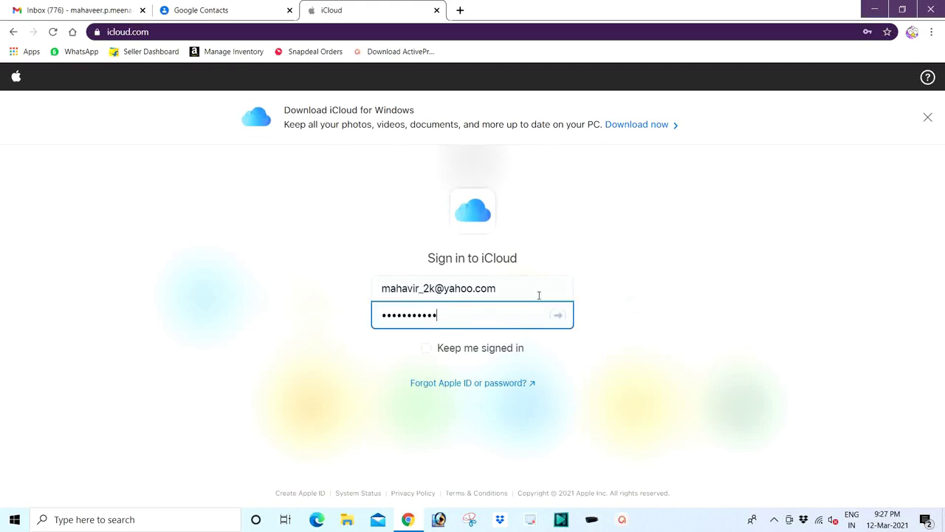
click(557, 315)
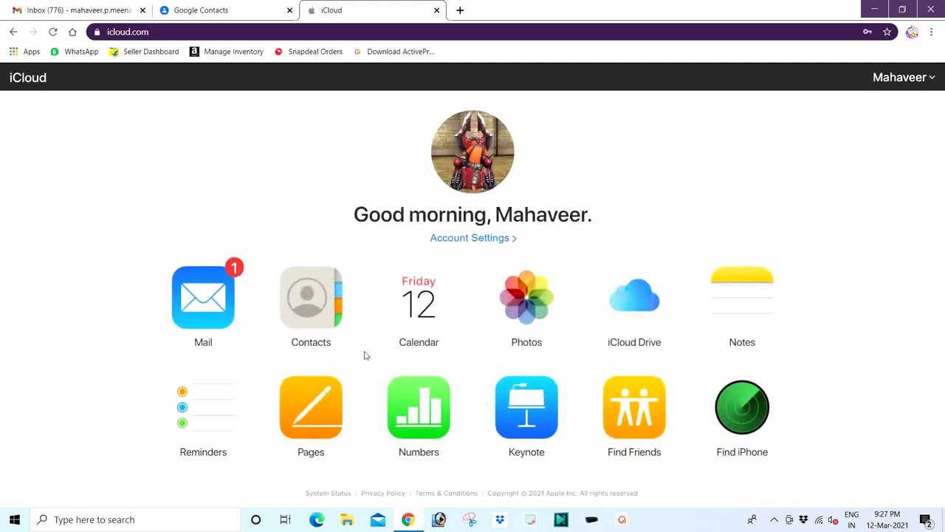
click(314, 296)
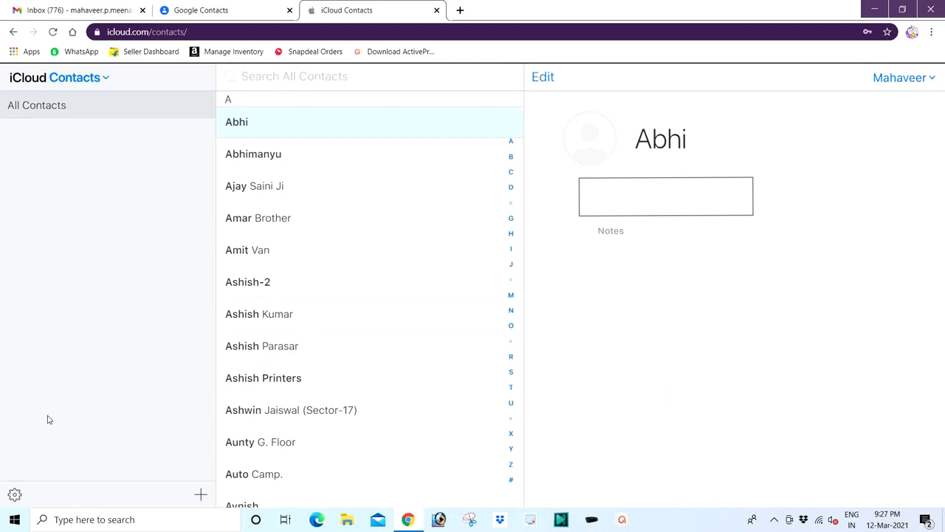
Import the vCard file contacts (1) from the Downloads folder into iCloud Contacts.
click(14, 495)
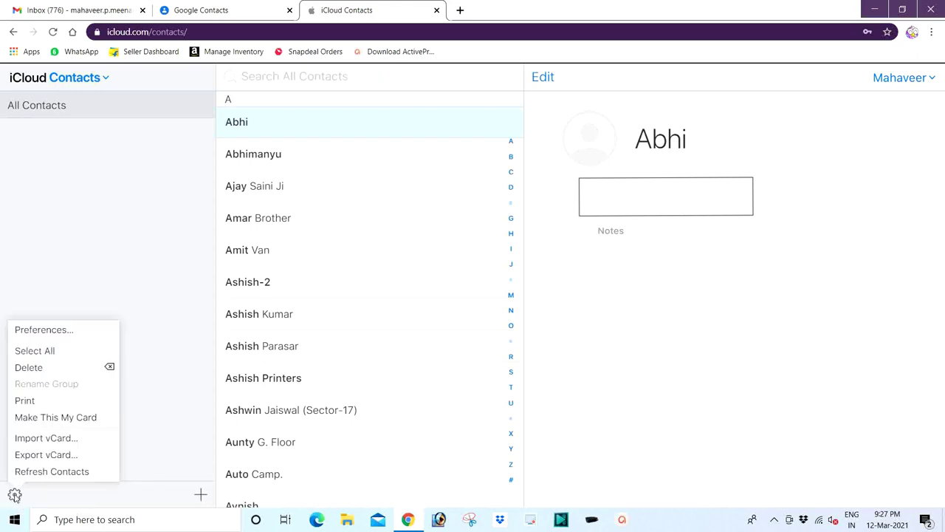
click(46, 441)
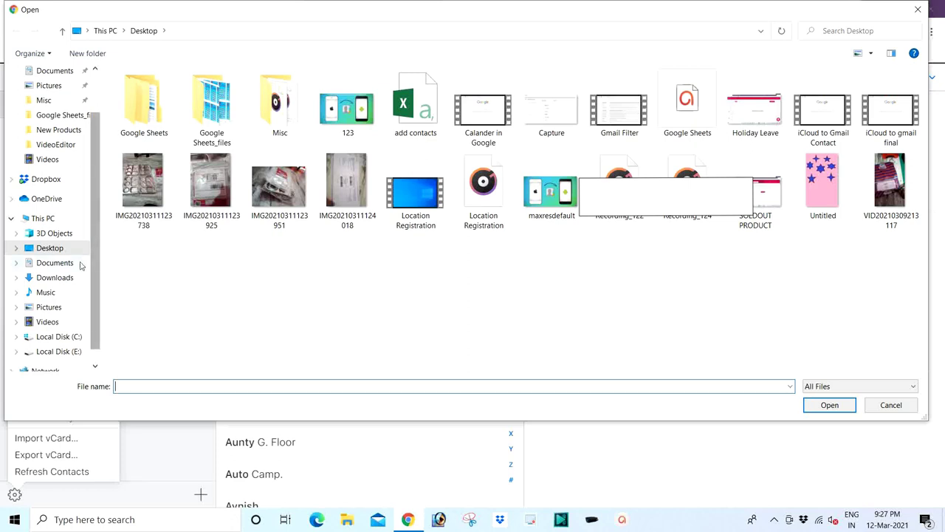
click(49, 279)
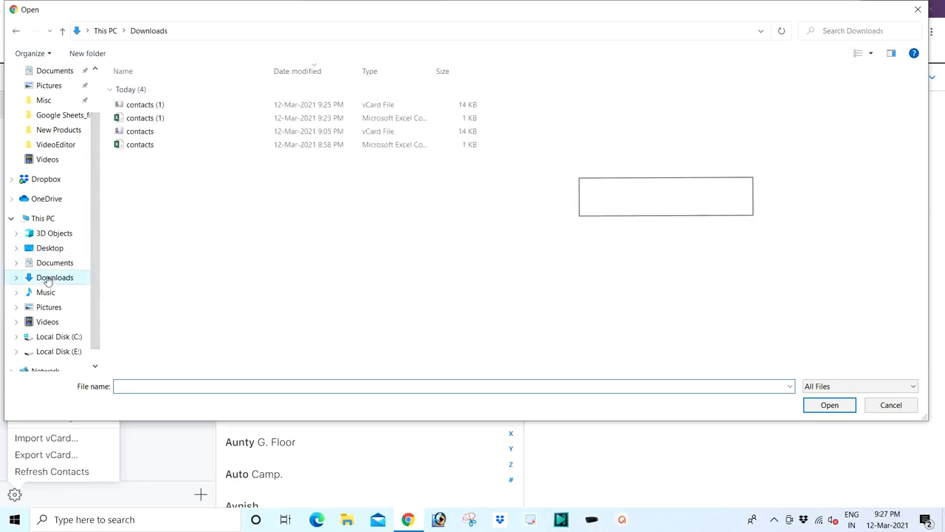
click(151, 106)
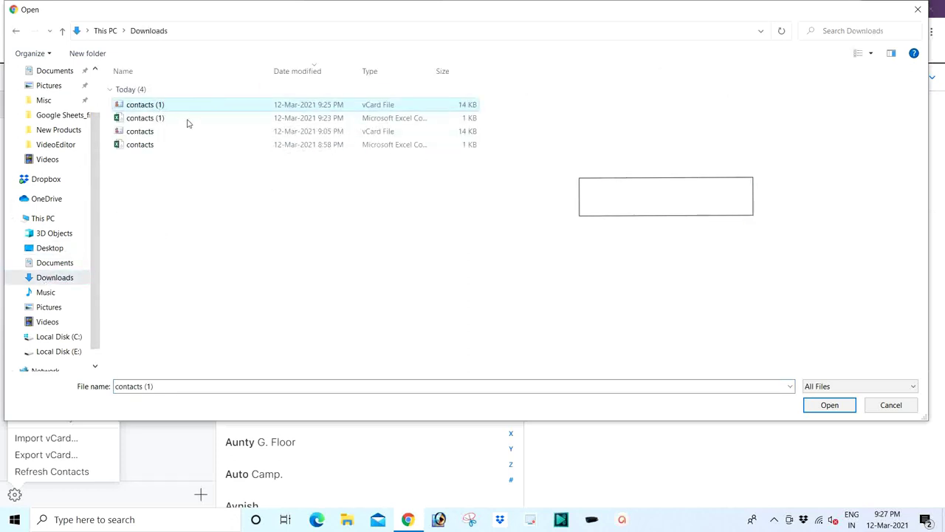
click(828, 407)
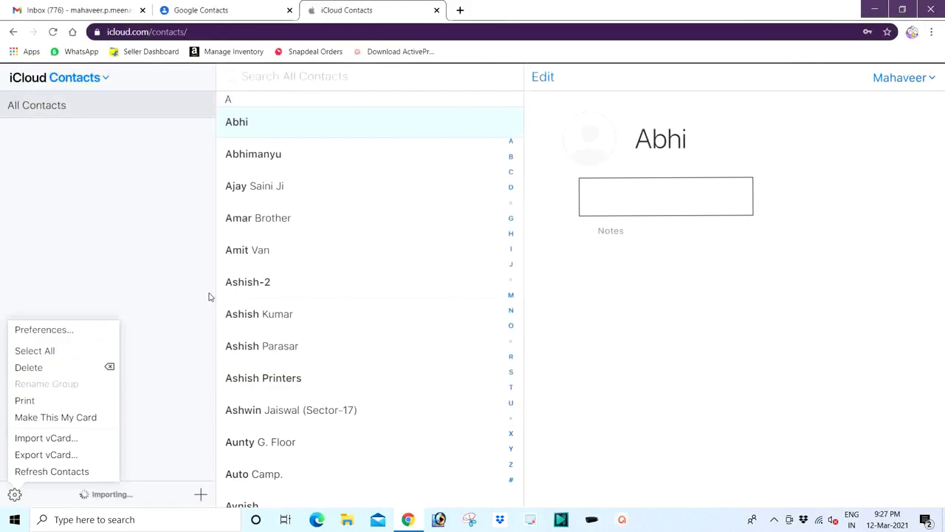